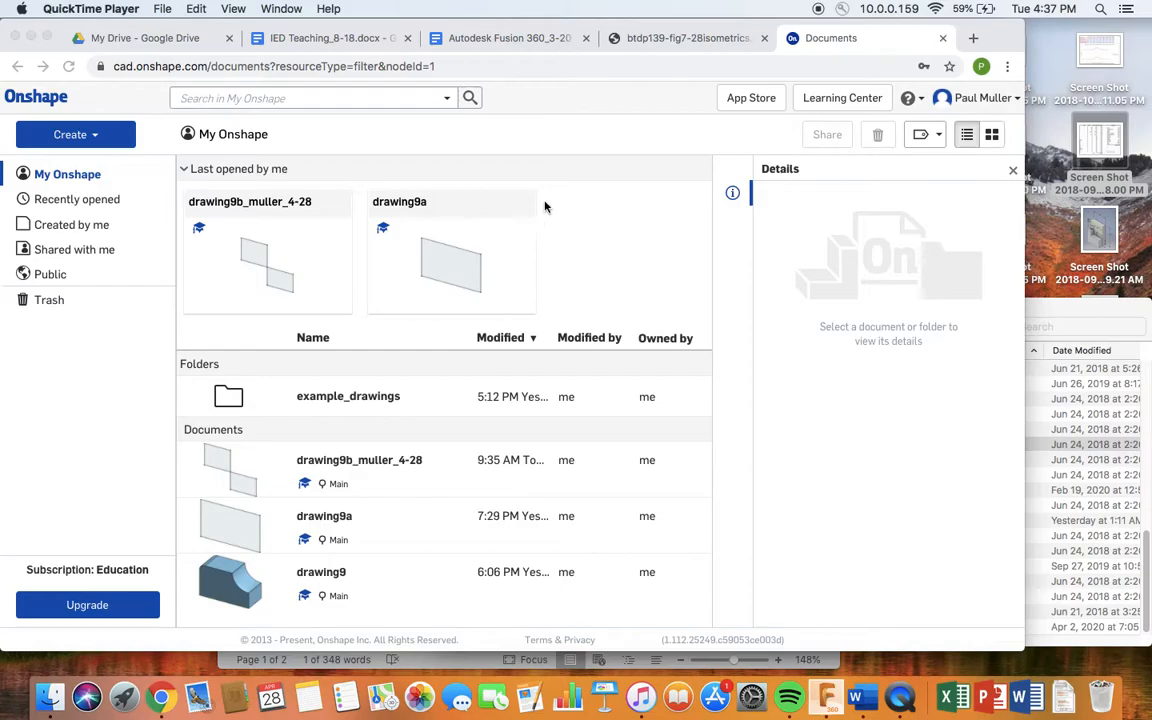
# - Look over the isometric drawings reference image, then come back to the Onshape documents list
pyautogui.hotkey('ctrl', 'Up')
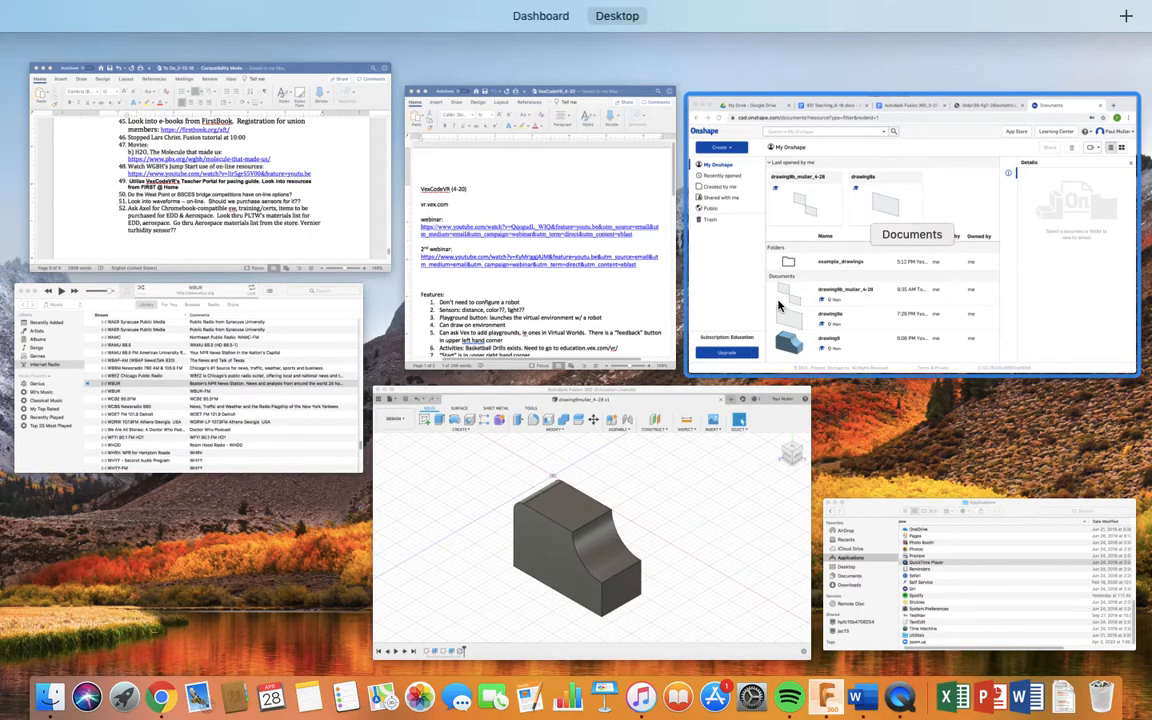
pyautogui.click(733, 180)
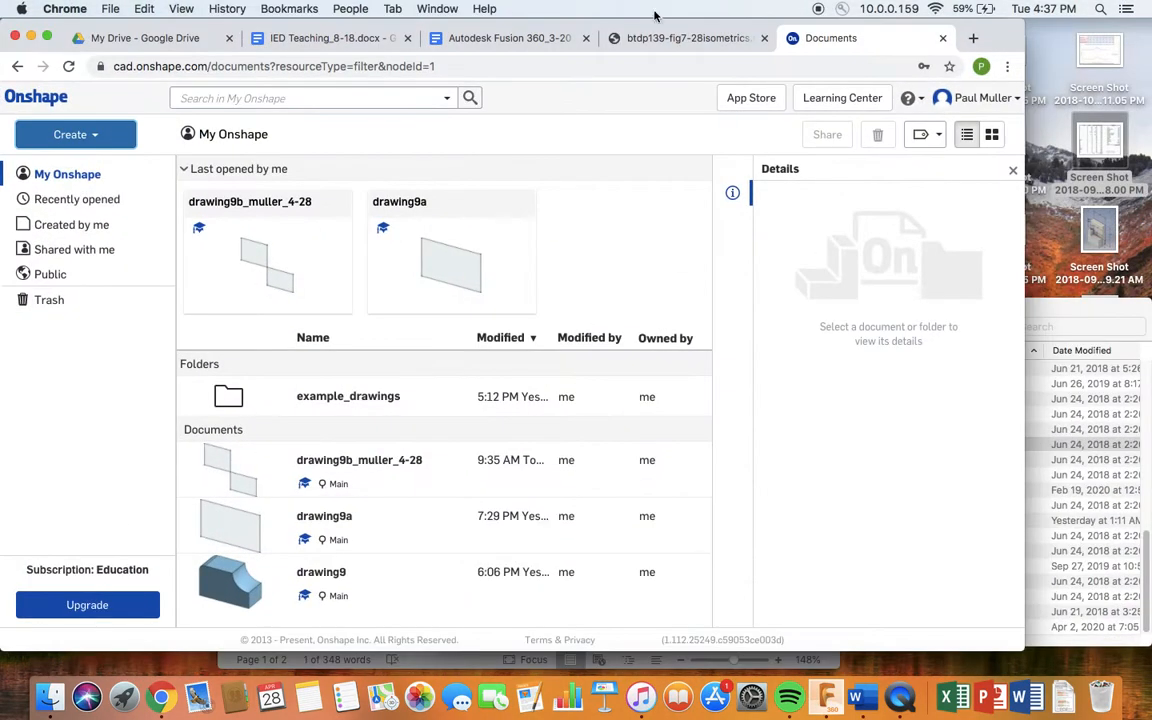
pyautogui.click(665, 38)
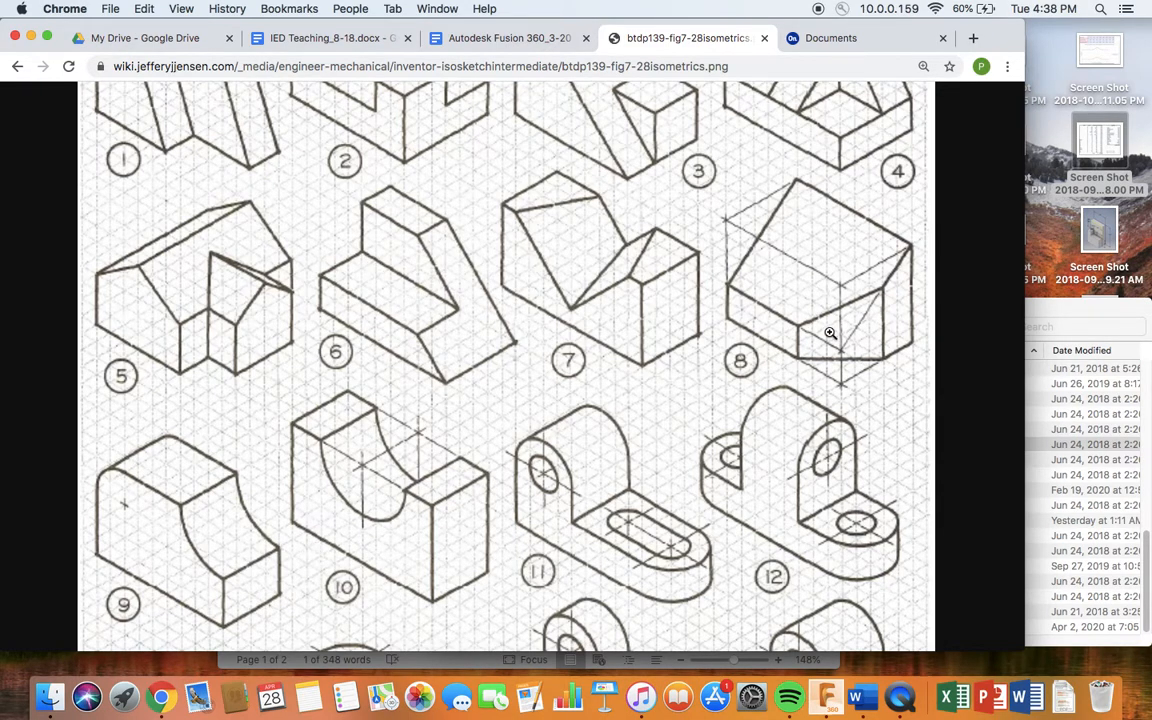
pyautogui.click(832, 38)
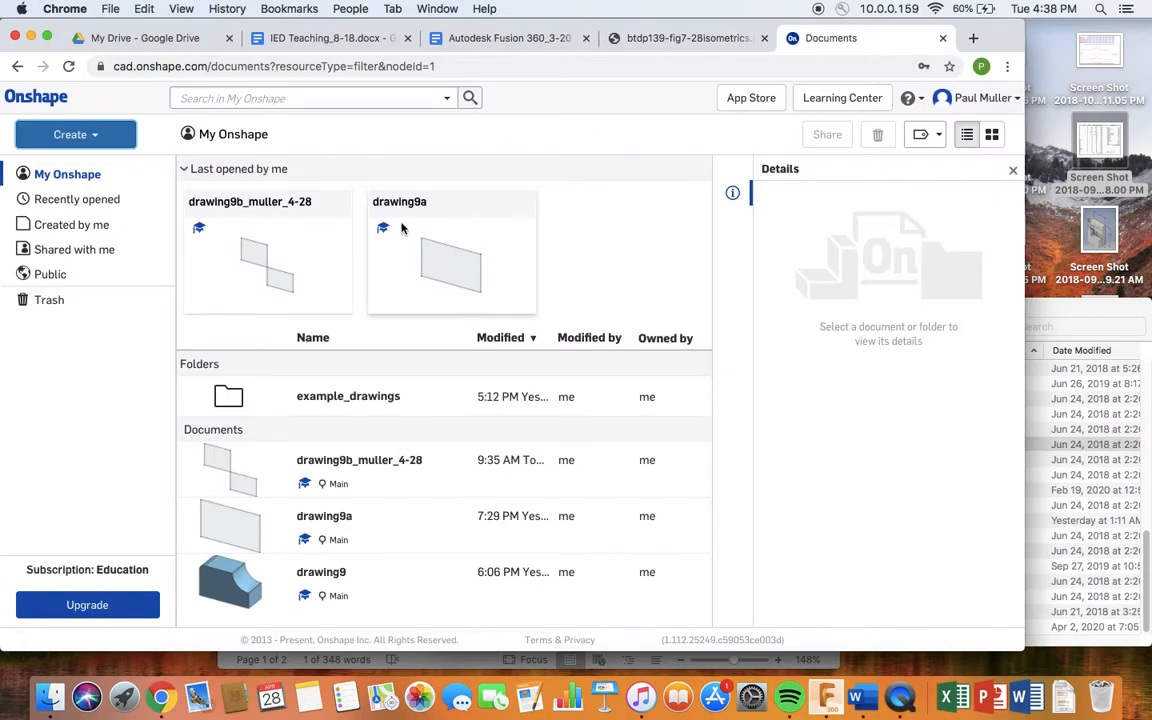
# - Create a new folder in My Onshape named with the student's surname
pyautogui.click(87, 138)
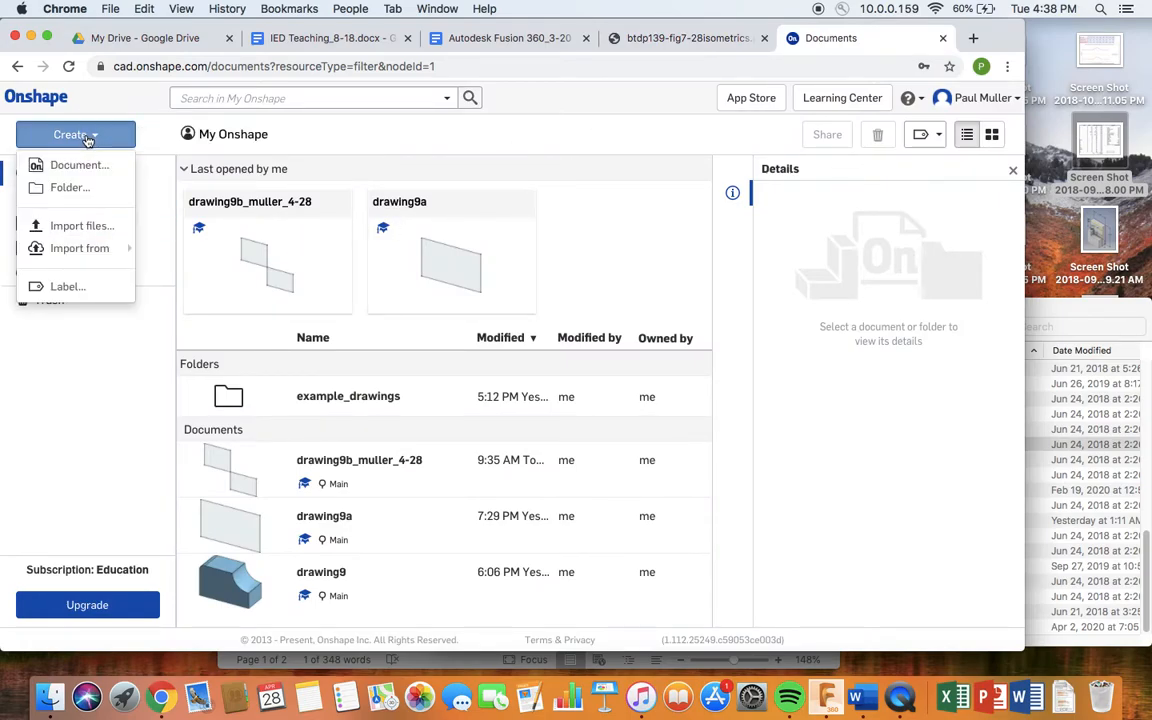
pyautogui.click(70, 188)
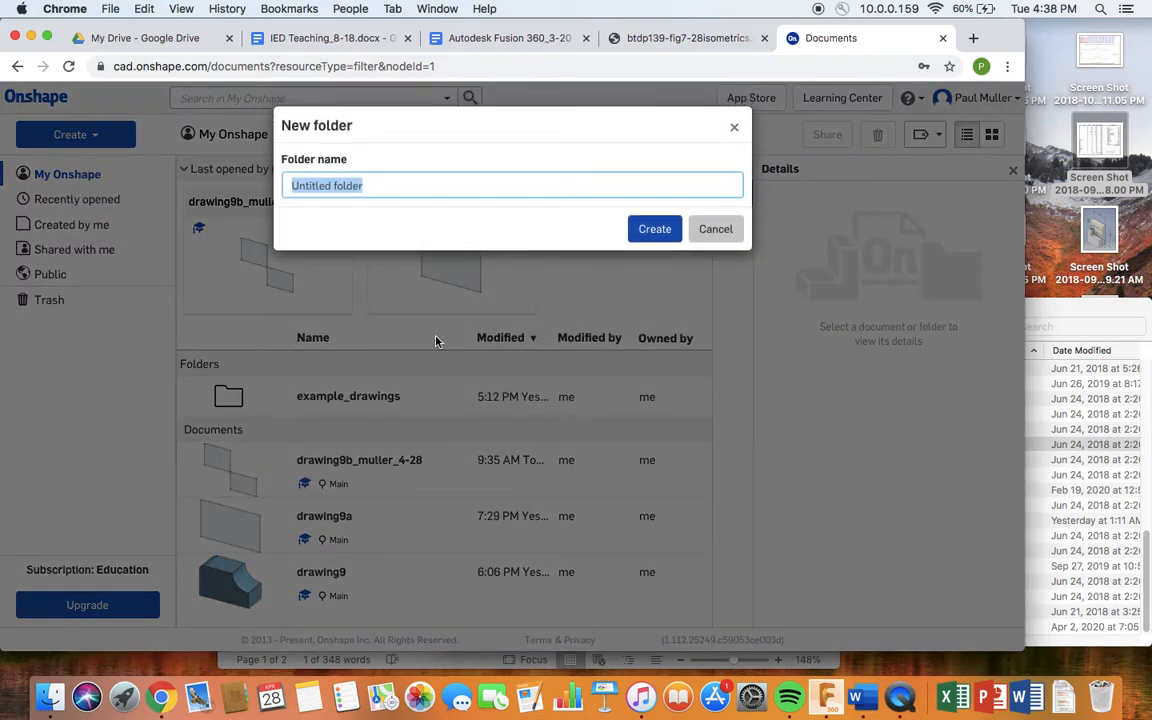
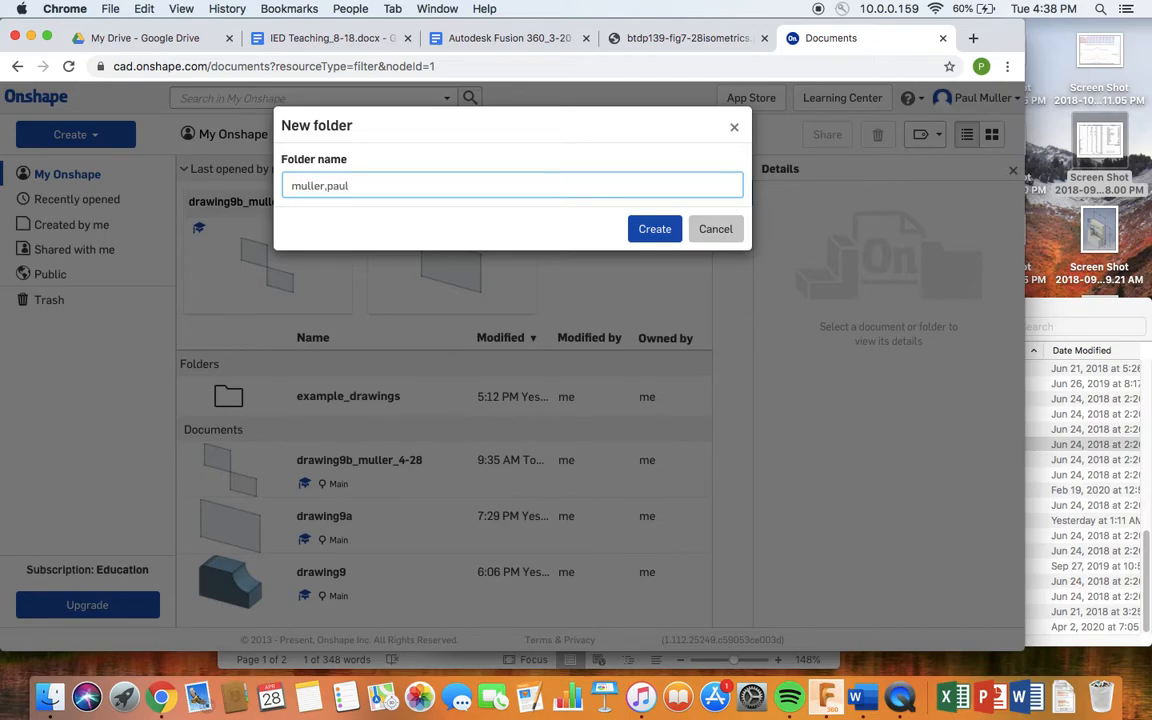
pyautogui.click(652, 229)
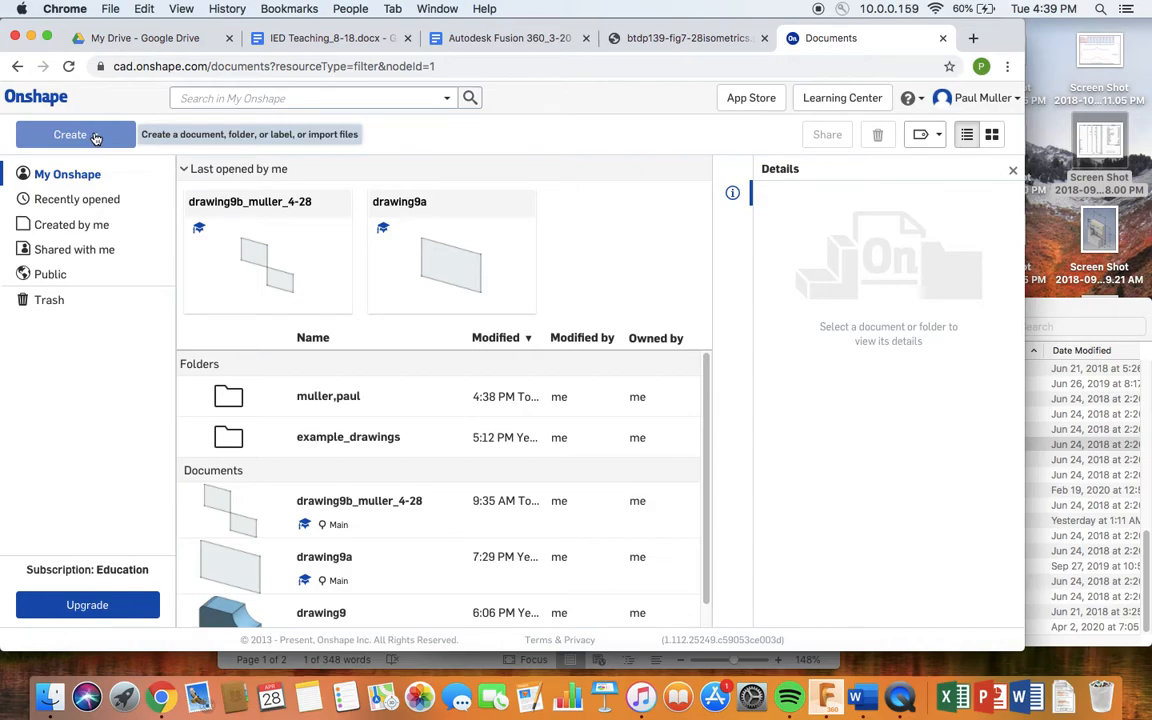
# - Create a new document for drawing 9, named with the student's surname and the date 4-28
pyautogui.click(96, 138)
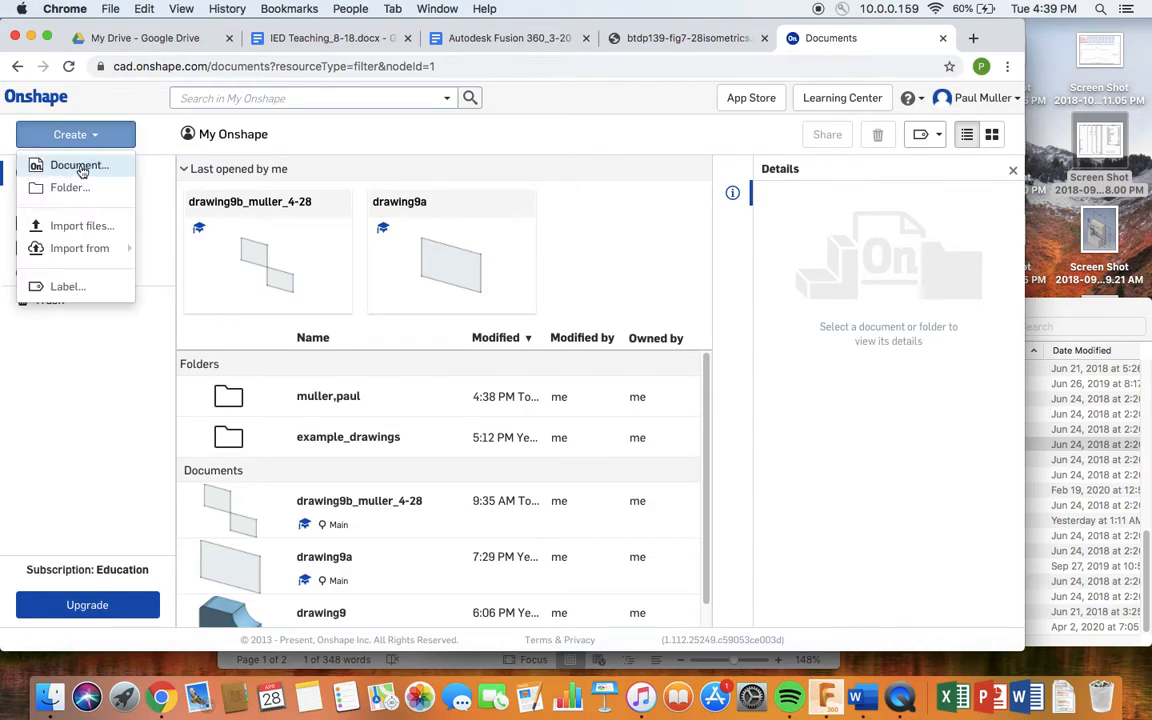
pyautogui.click(75, 163)
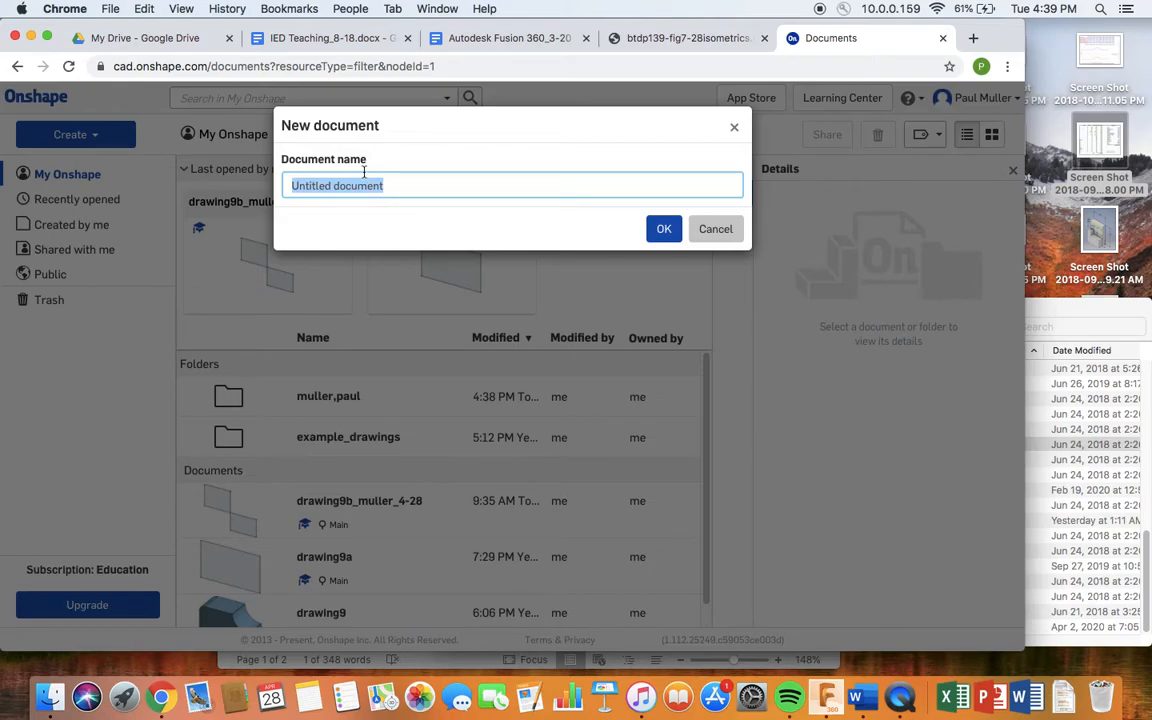
pyautogui.write('drawing9muller_4-28')
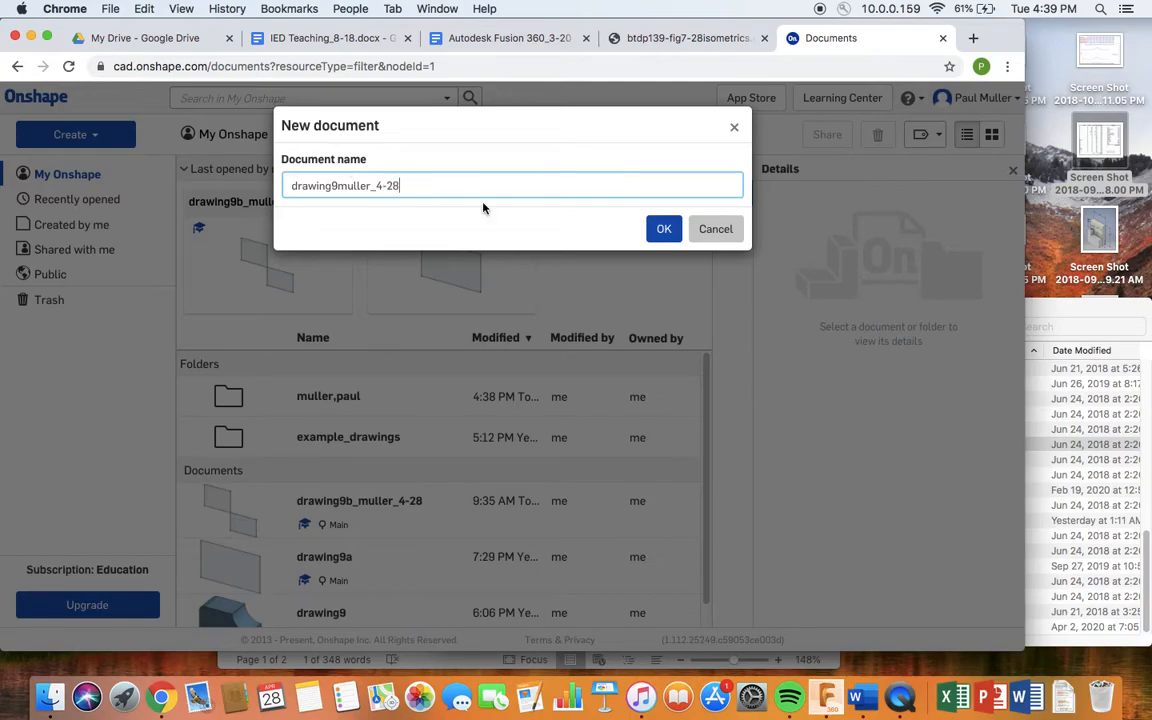
pyautogui.click(663, 229)
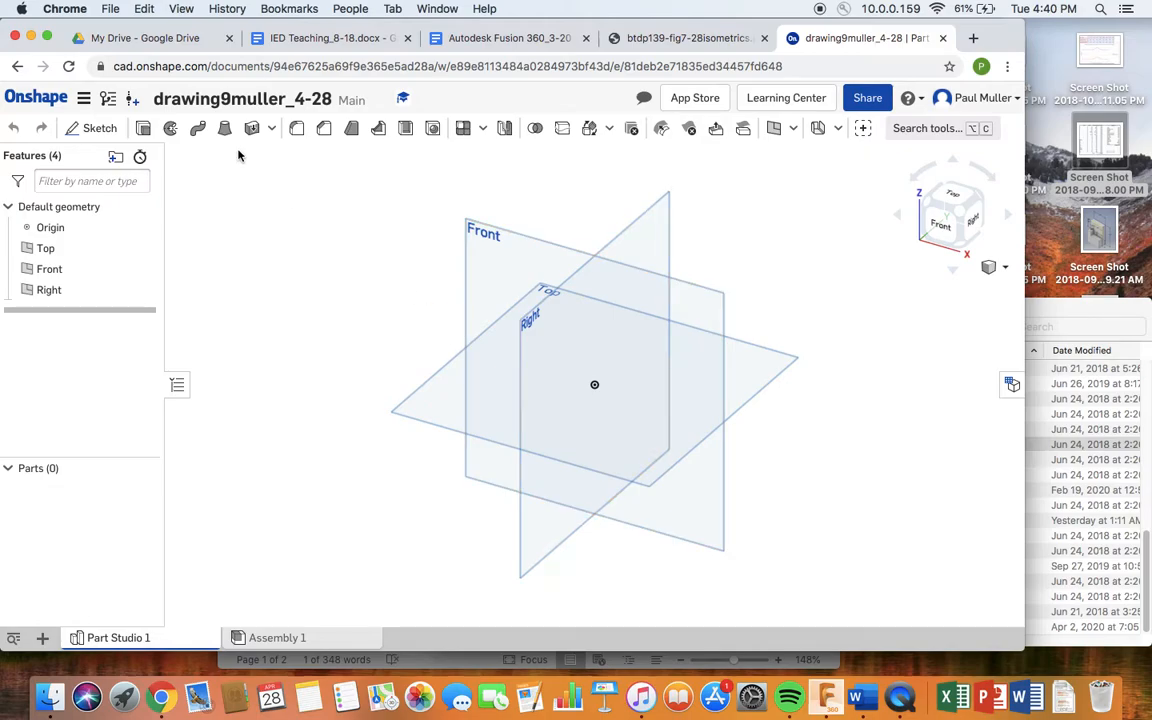
# - Start a new sketch on the Front plane and view it straight on
pyautogui.click(95, 130)
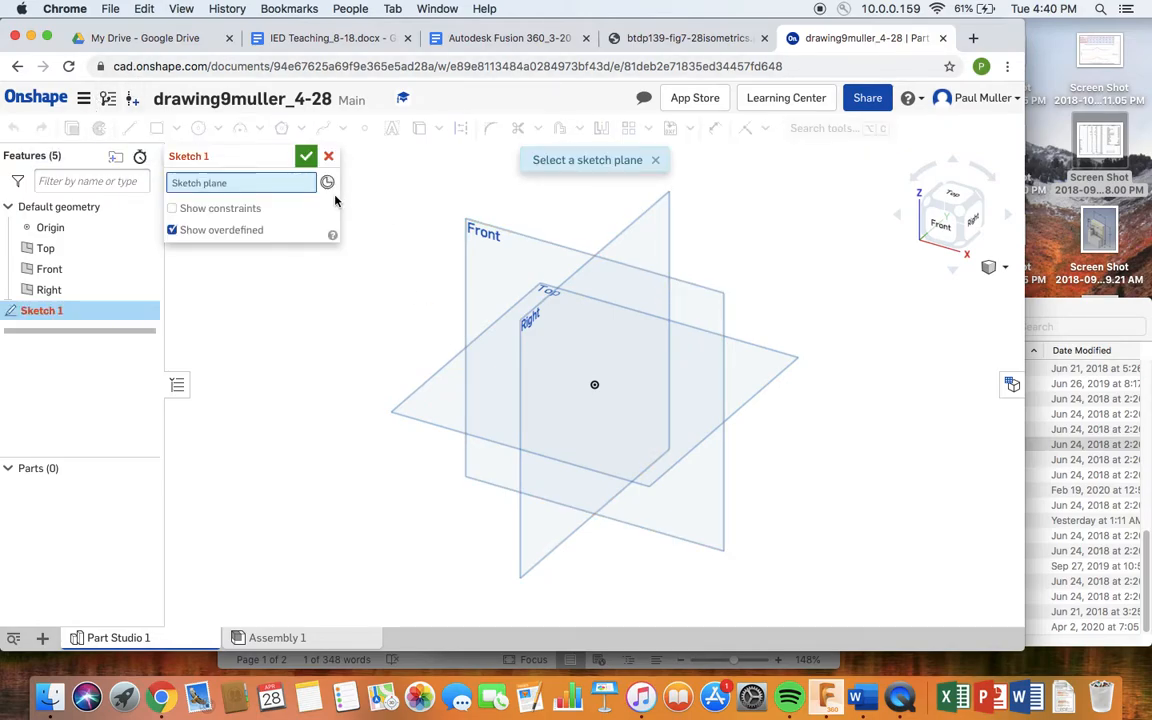
pyautogui.click(537, 252)
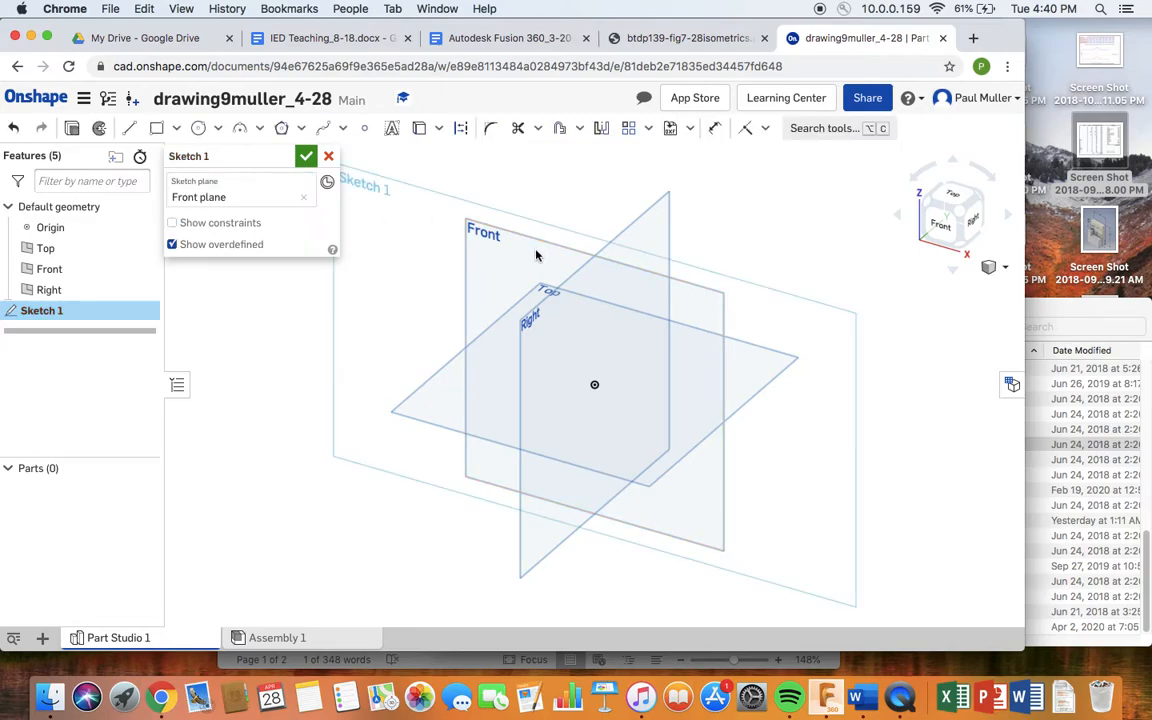
pyautogui.click(938, 226)
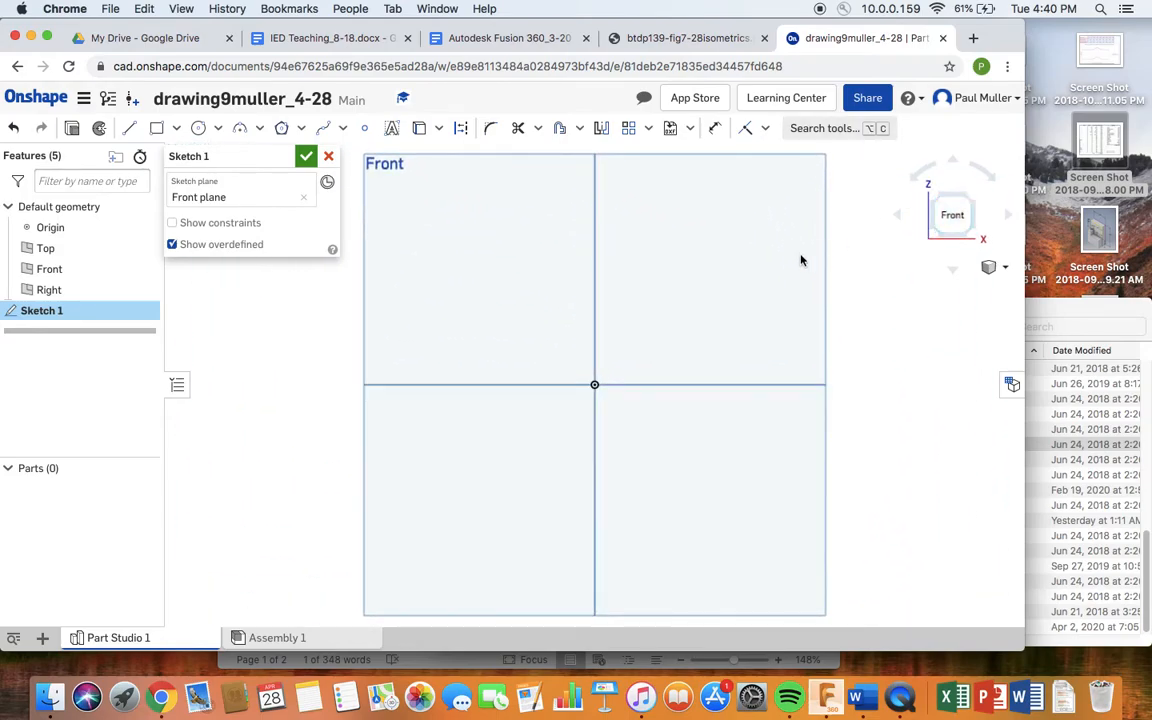
# - Draw a corner rectangle from the origin, dimension it 2.25 by 1.5, and close Sketch 1
pyautogui.click(156, 131)
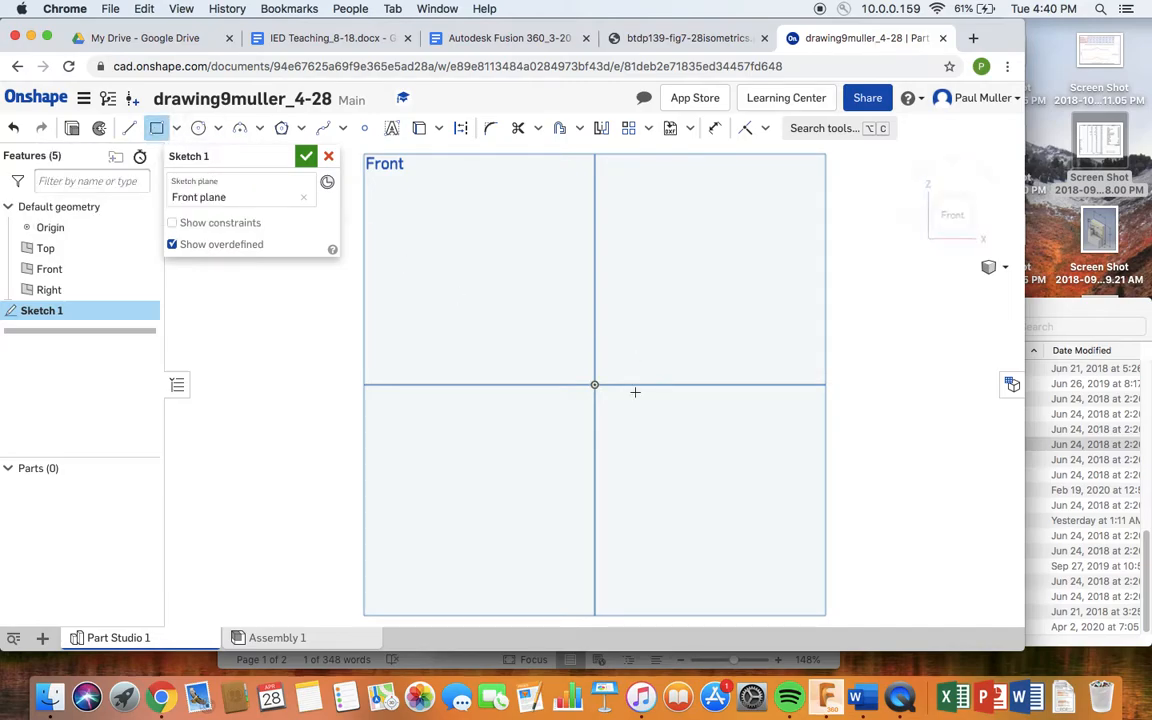
pyautogui.click(594, 384)
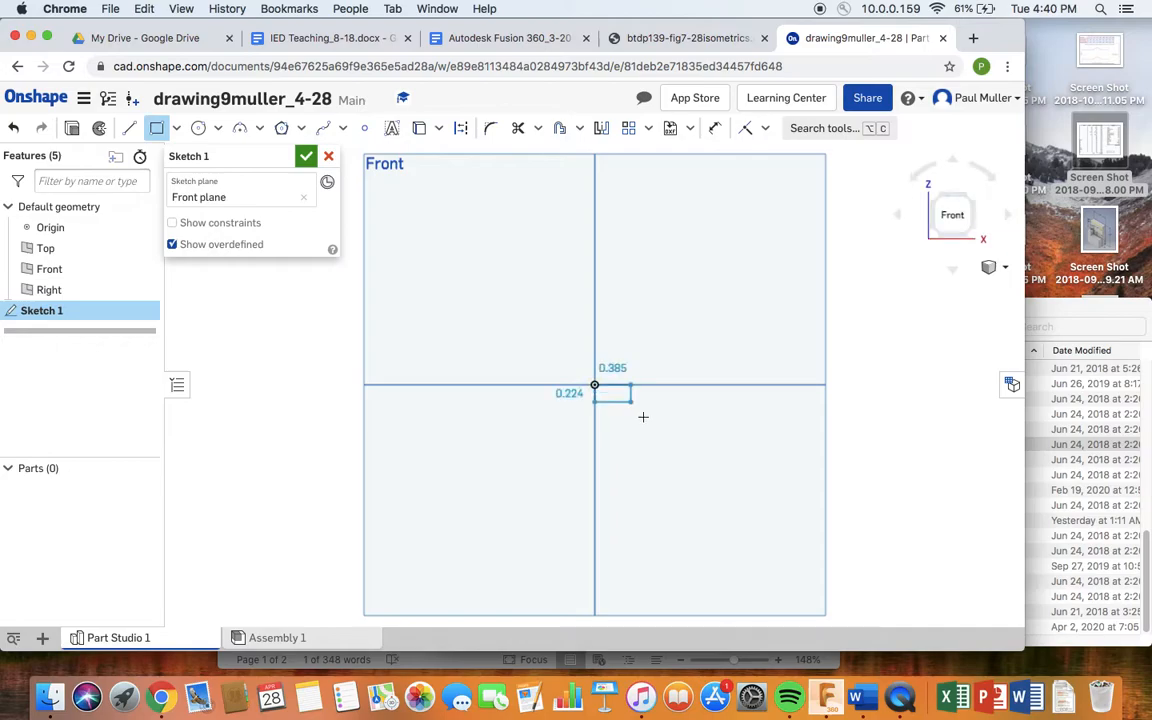
pyautogui.click(764, 484)
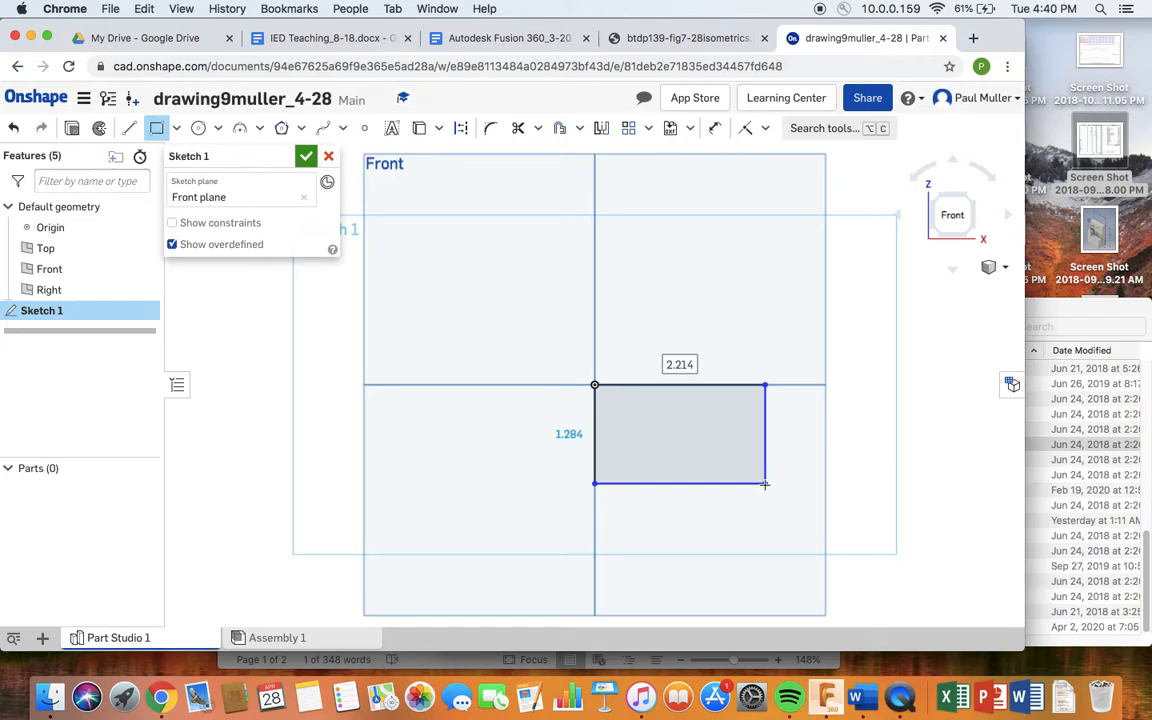
pyautogui.write('2')
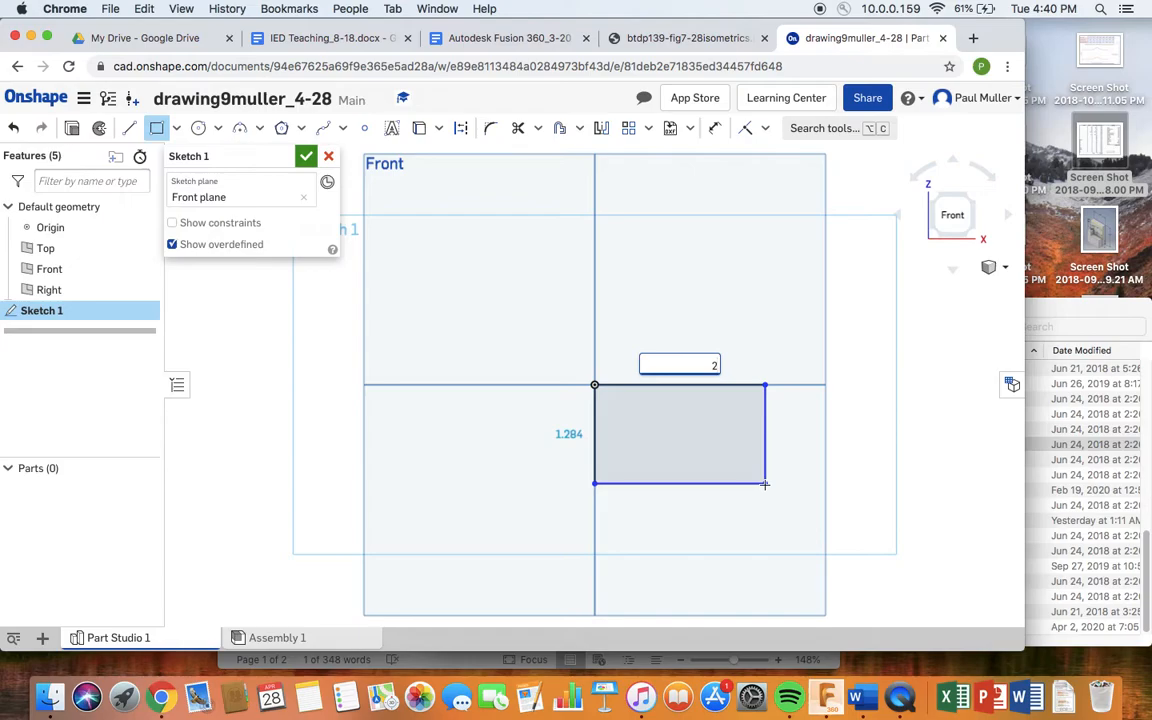
pyautogui.write('.25')
pyautogui.press('Return')
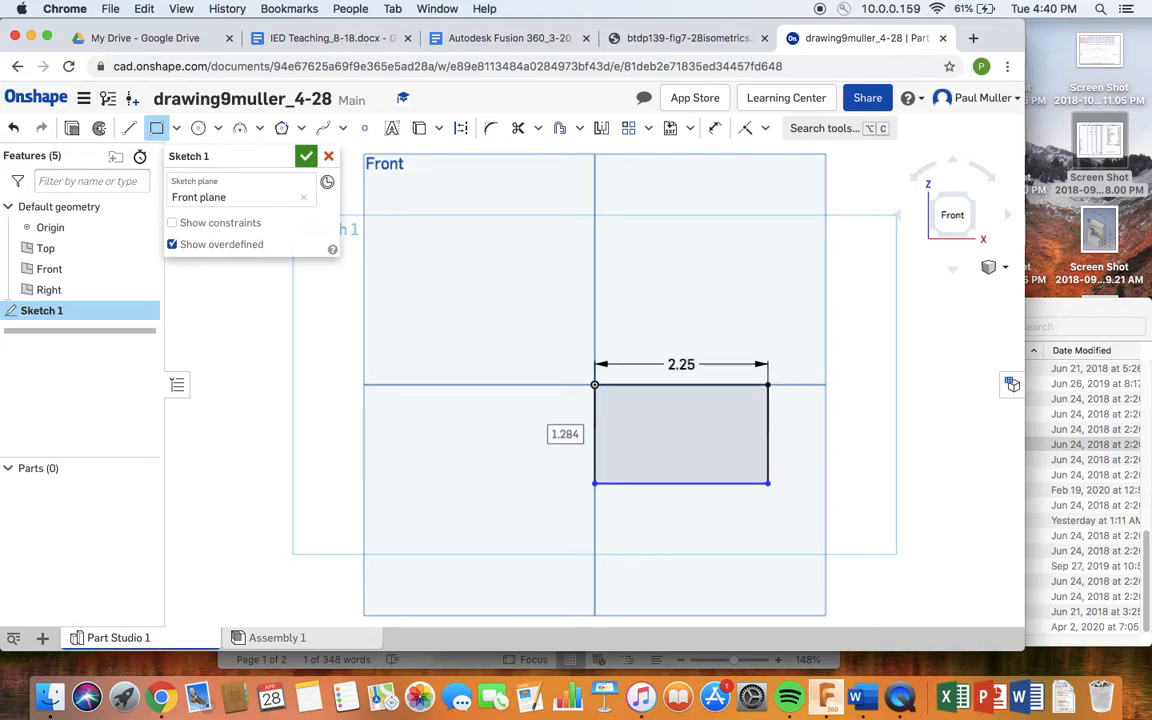
pyautogui.write('1.5')
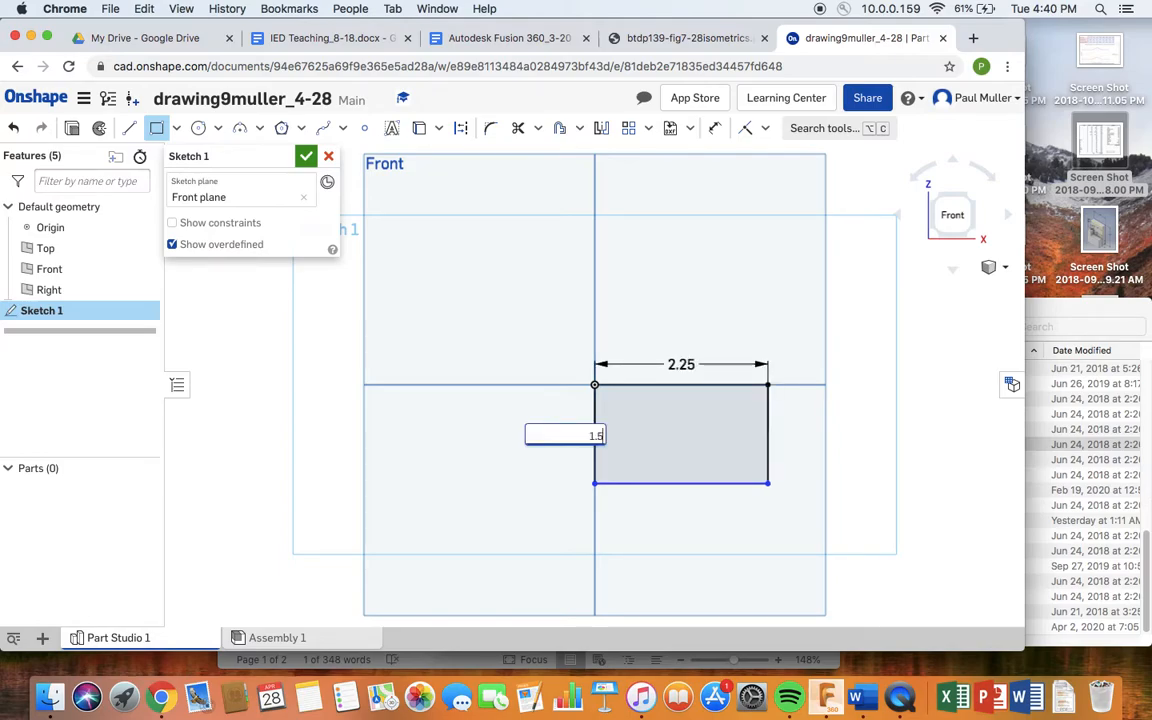
pyautogui.press('Return')
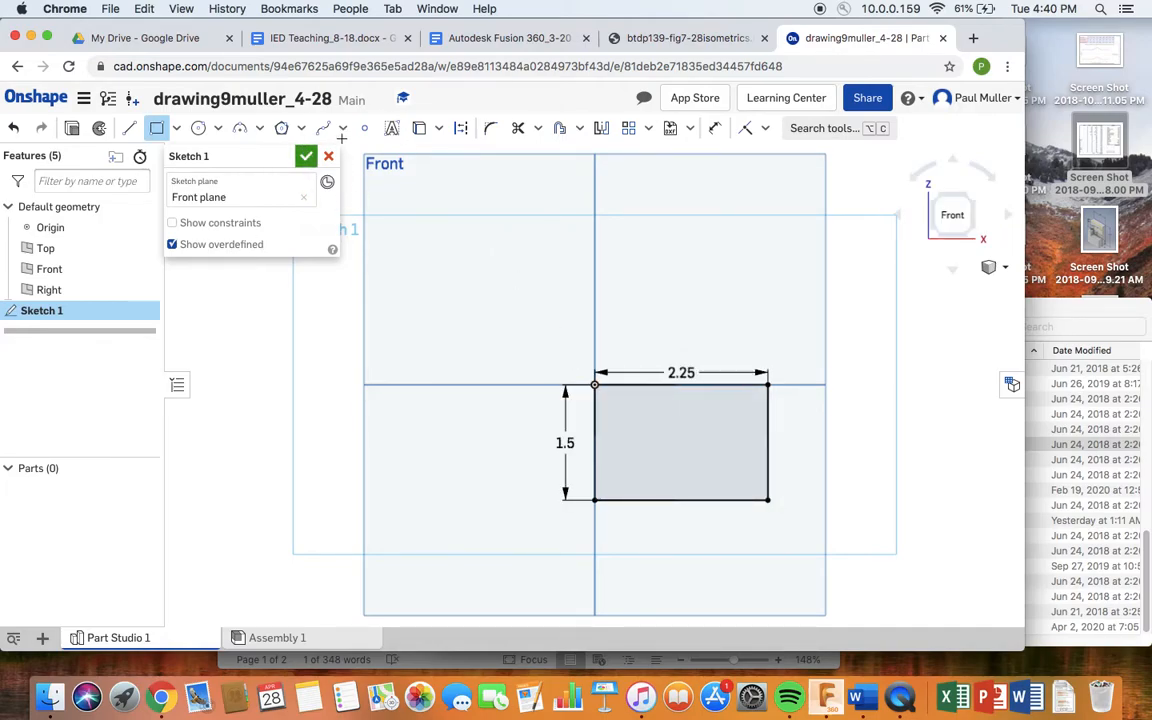
pyautogui.click(307, 158)
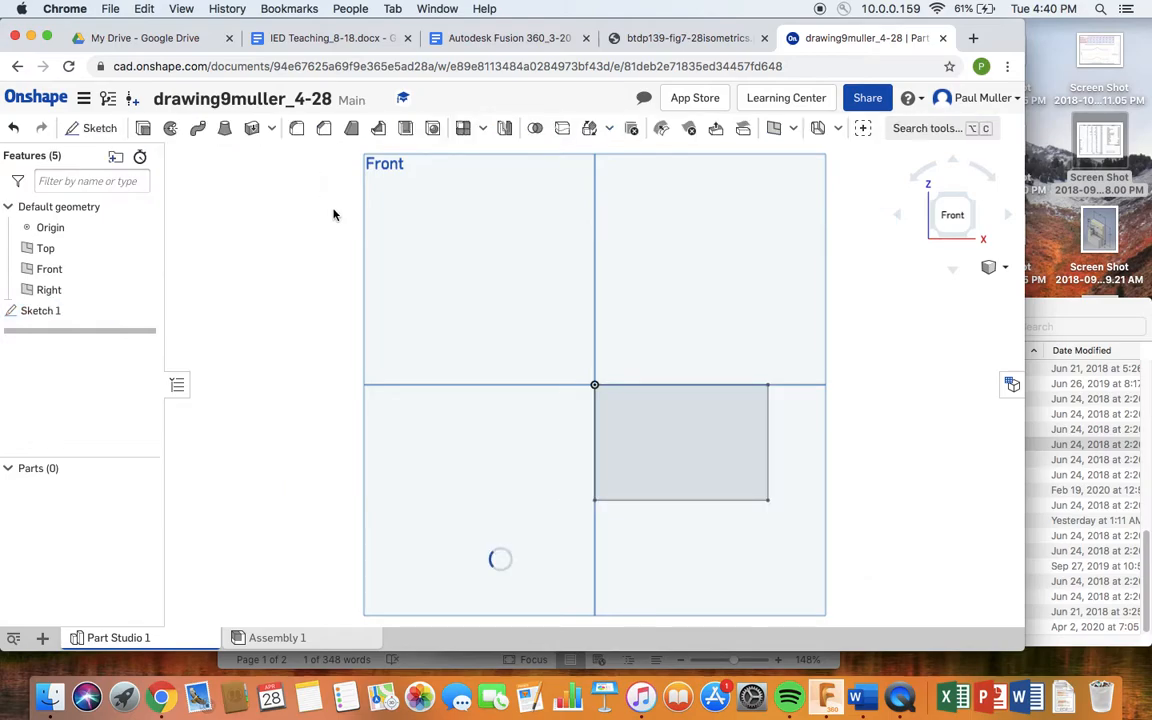
# - Return to isometric view, compare with the reference, and start a 1 in Blind extrude of the rectangle
pyautogui.click(940, 197)
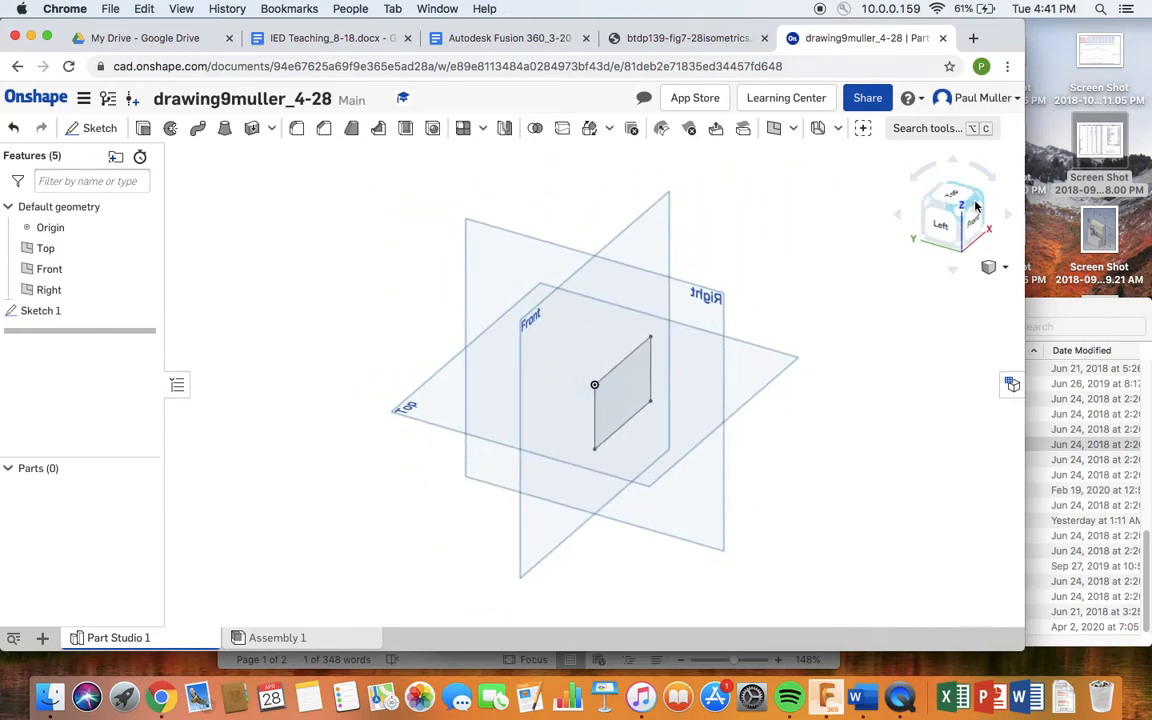
pyautogui.click(980, 203)
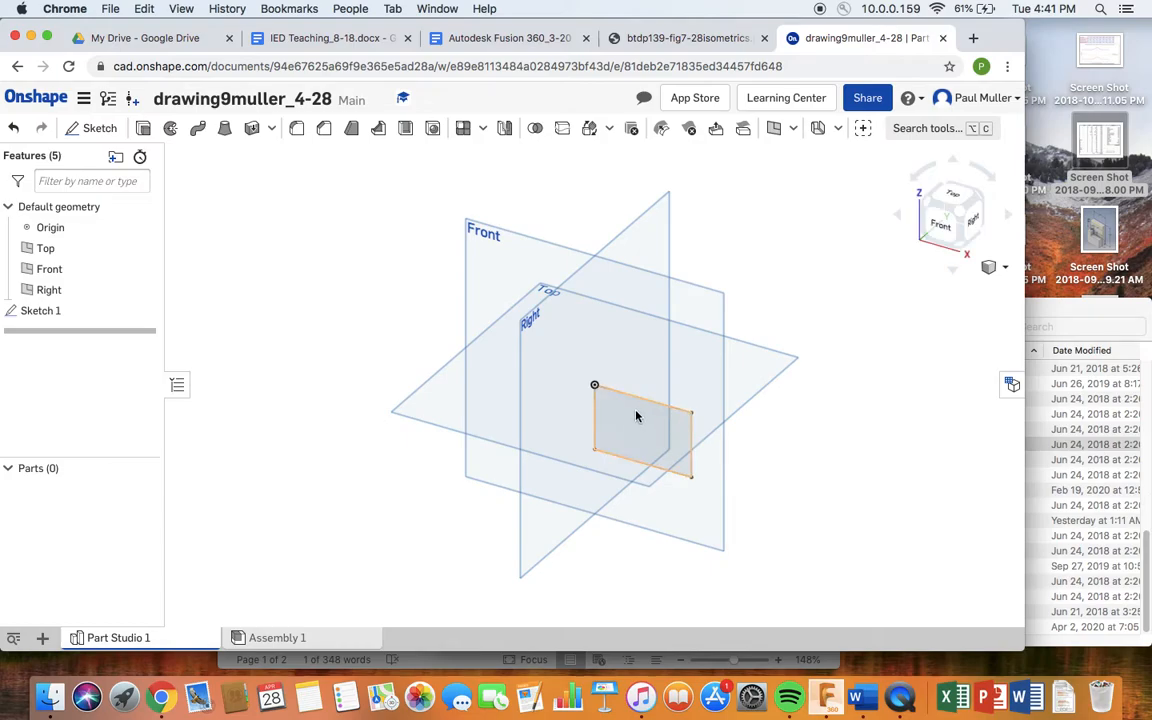
pyautogui.click(615, 40)
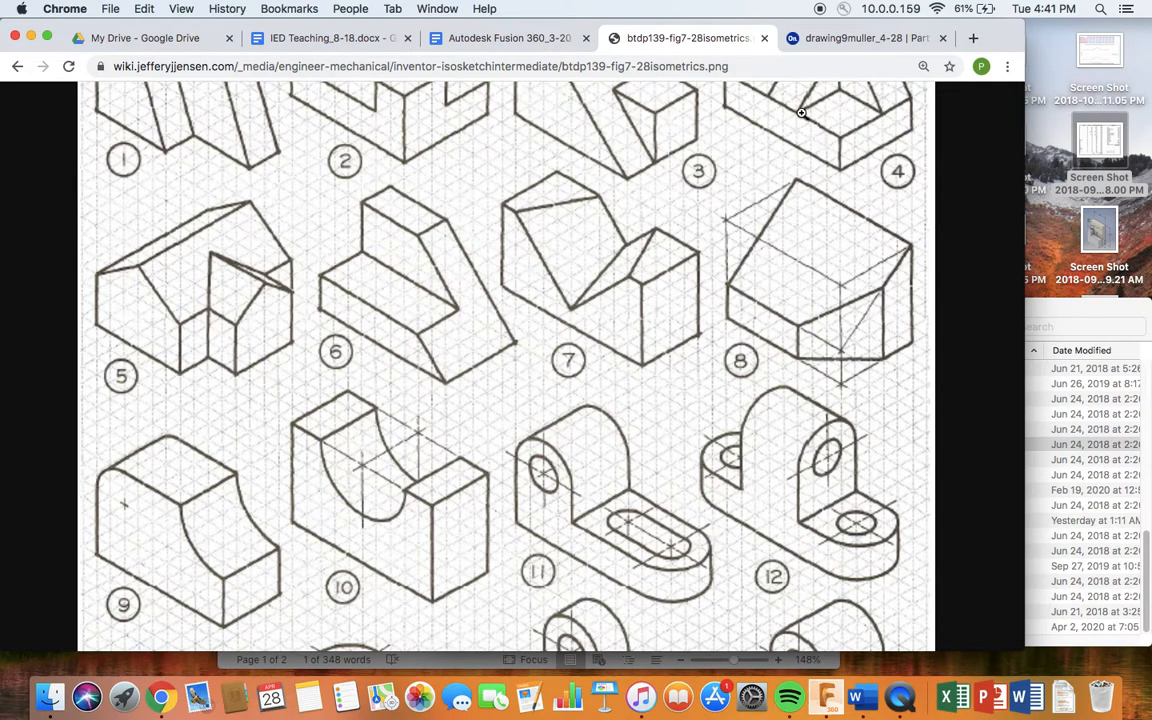
pyautogui.click(872, 44)
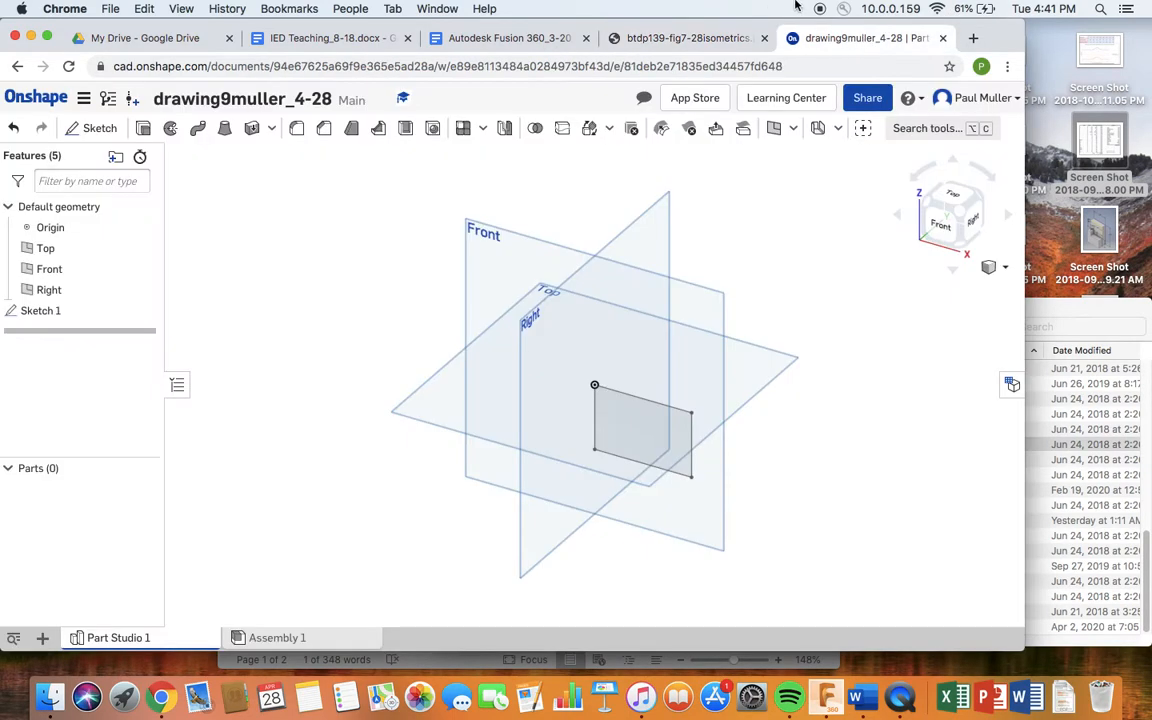
pyautogui.click(643, 416)
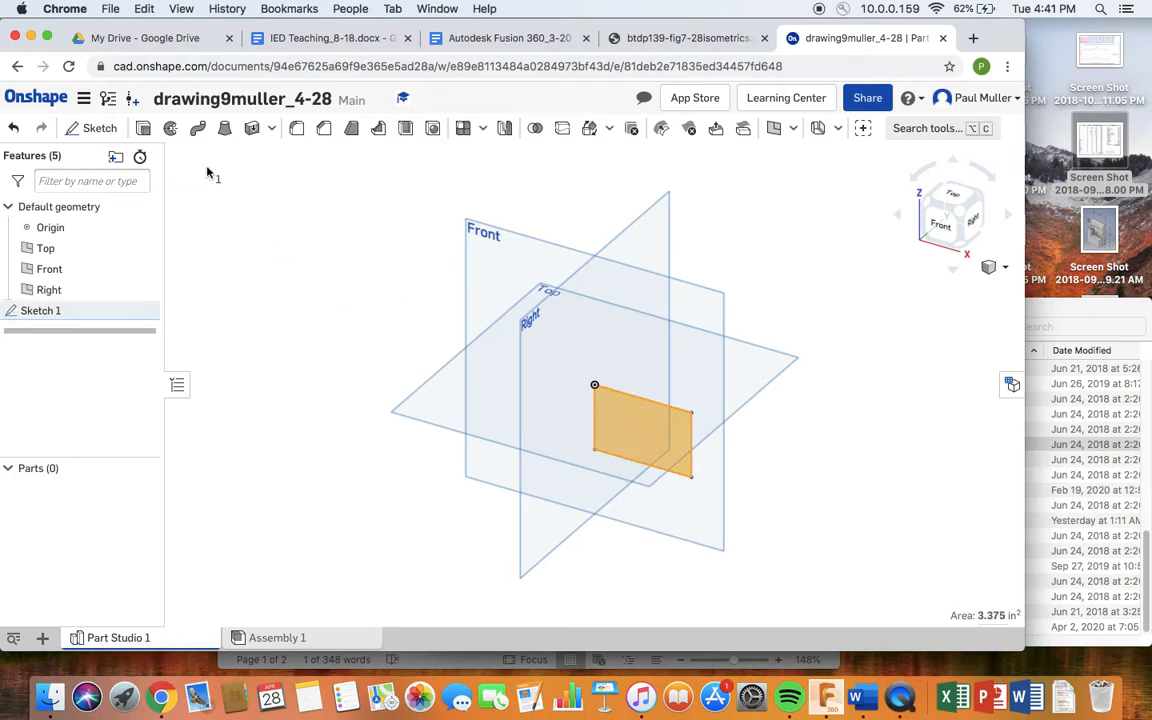
pyautogui.click(143, 131)
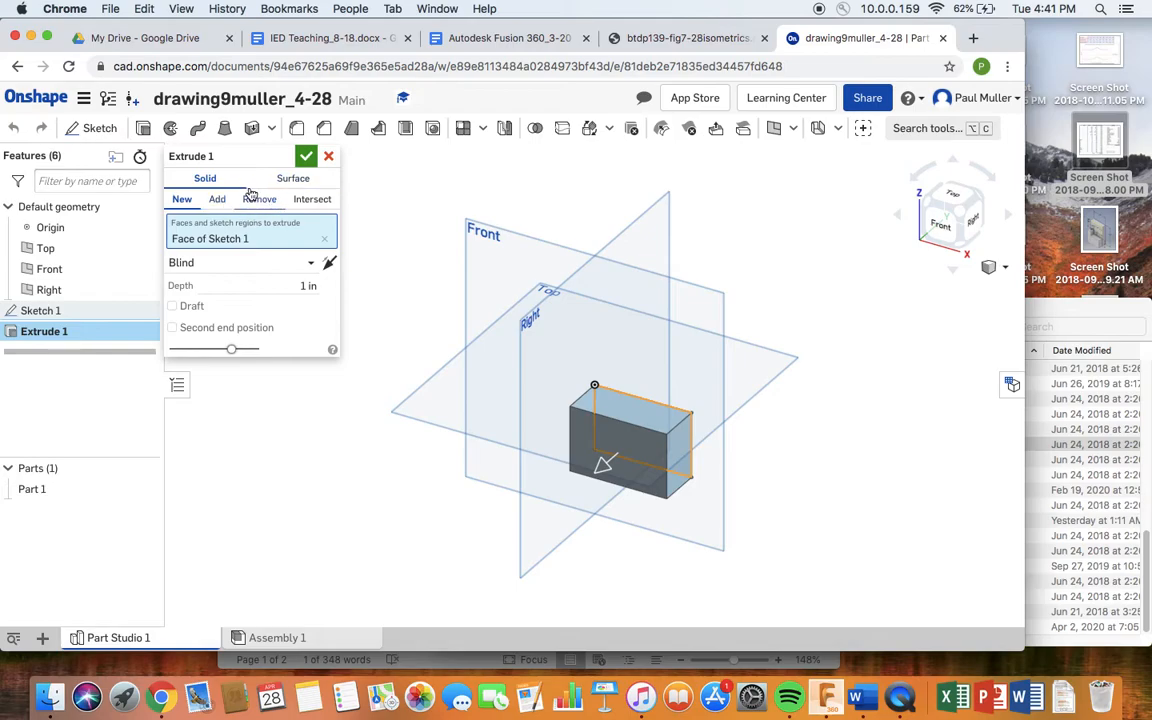
# - Accept the 1 in box extrusion, zoom and centre the box, then view the isometric reference sheet
pyautogui.click(306, 158)
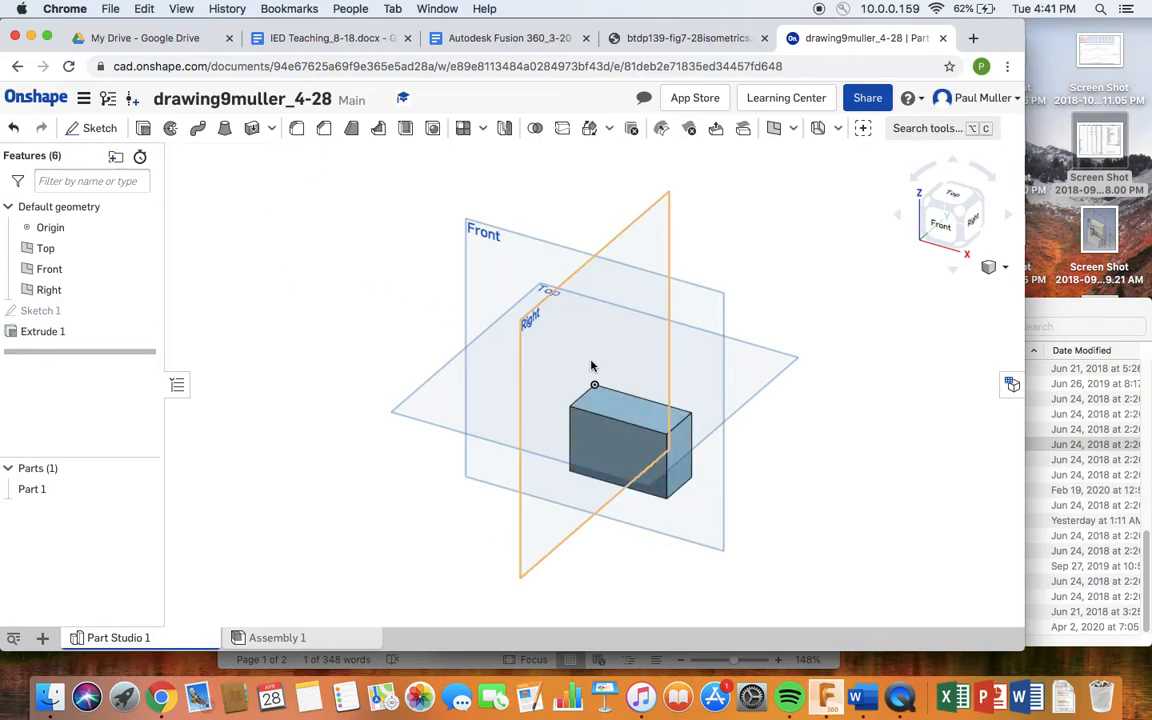
pyautogui.scroll(5, 600, 438)
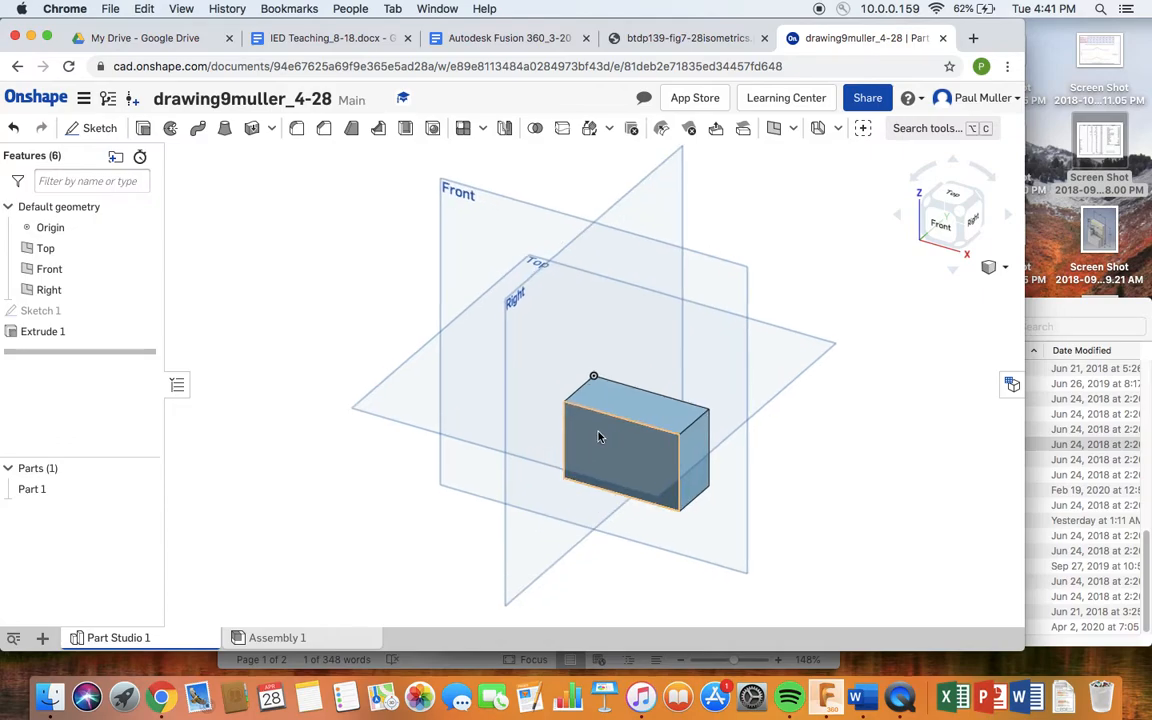
pyautogui.scroll(3, 598, 435)
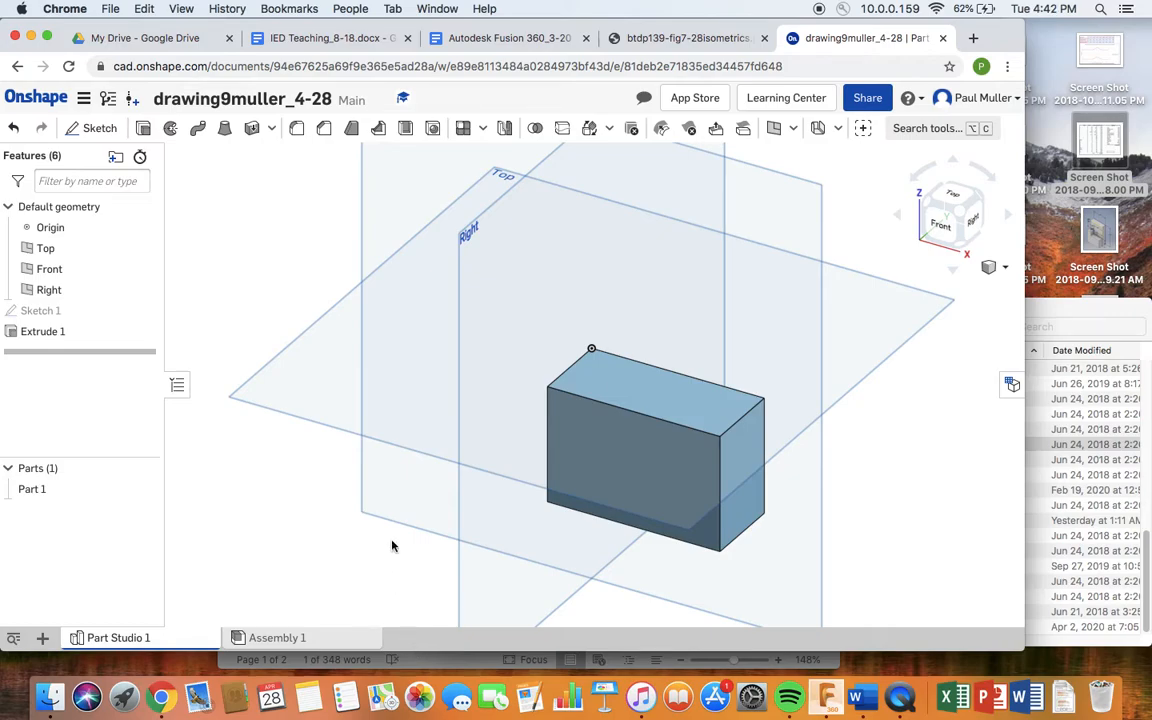
pyautogui.moveTo(550, 495); pyautogui.dragTo(491, 397, button='middle')
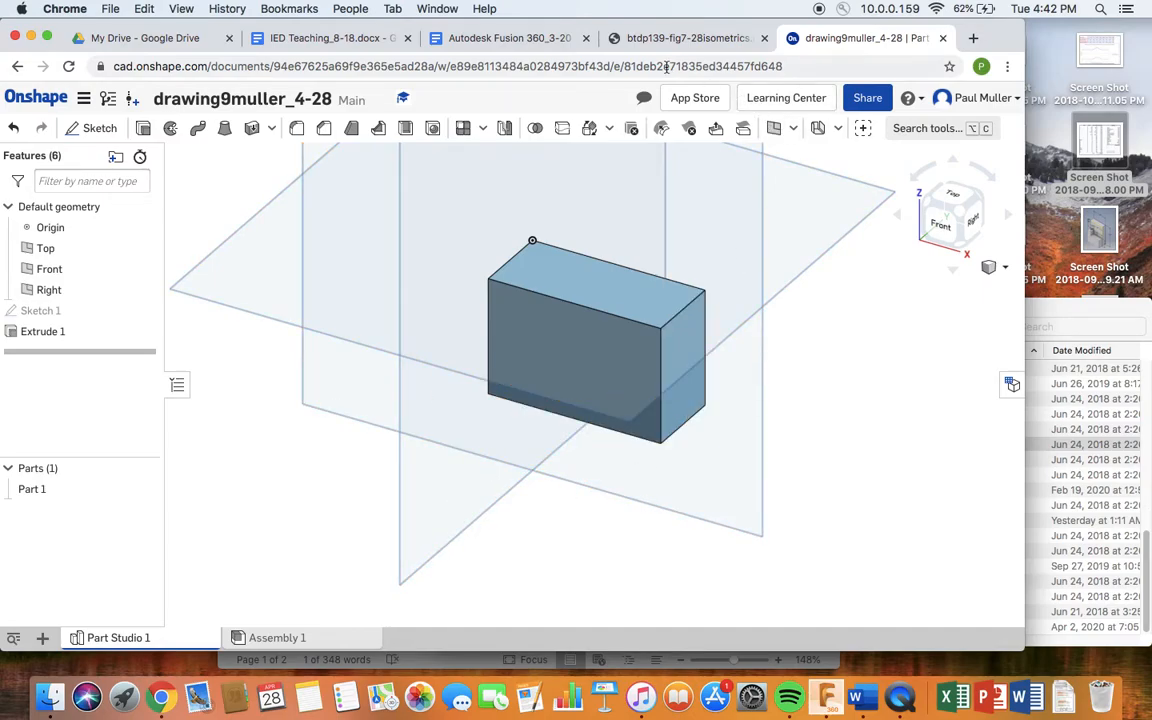
pyautogui.click(680, 38)
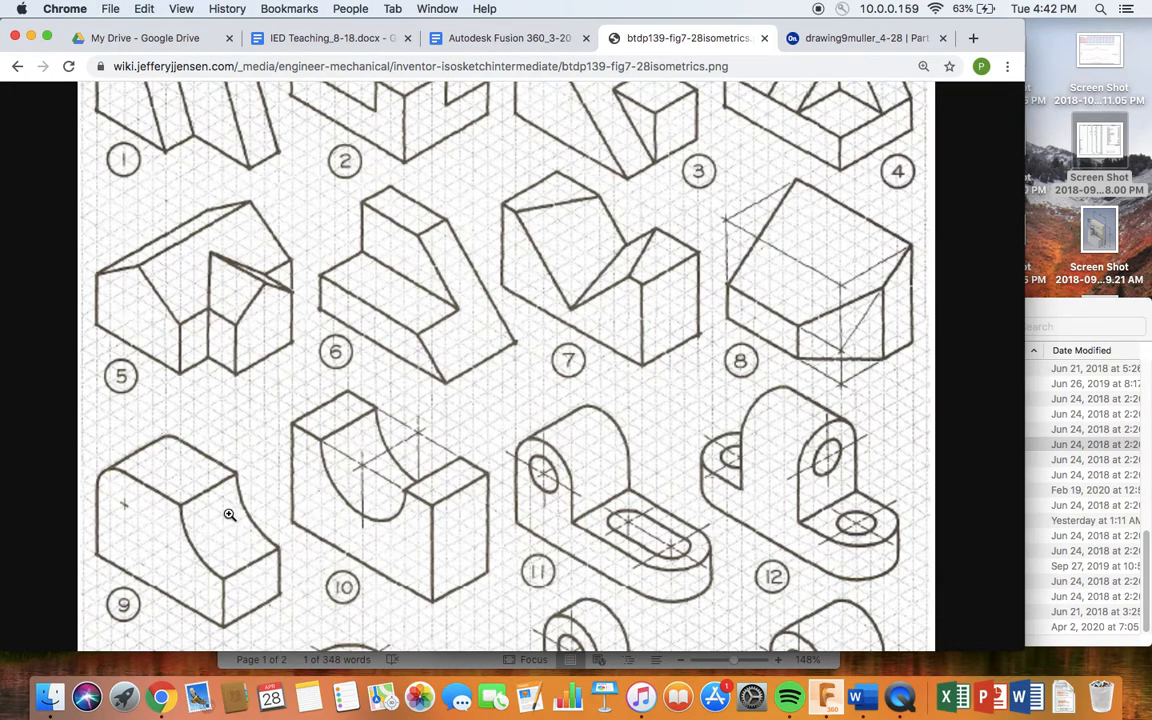
# - In Onshape, view the box from the front and start a sketch on its front face
pyautogui.click(822, 42)
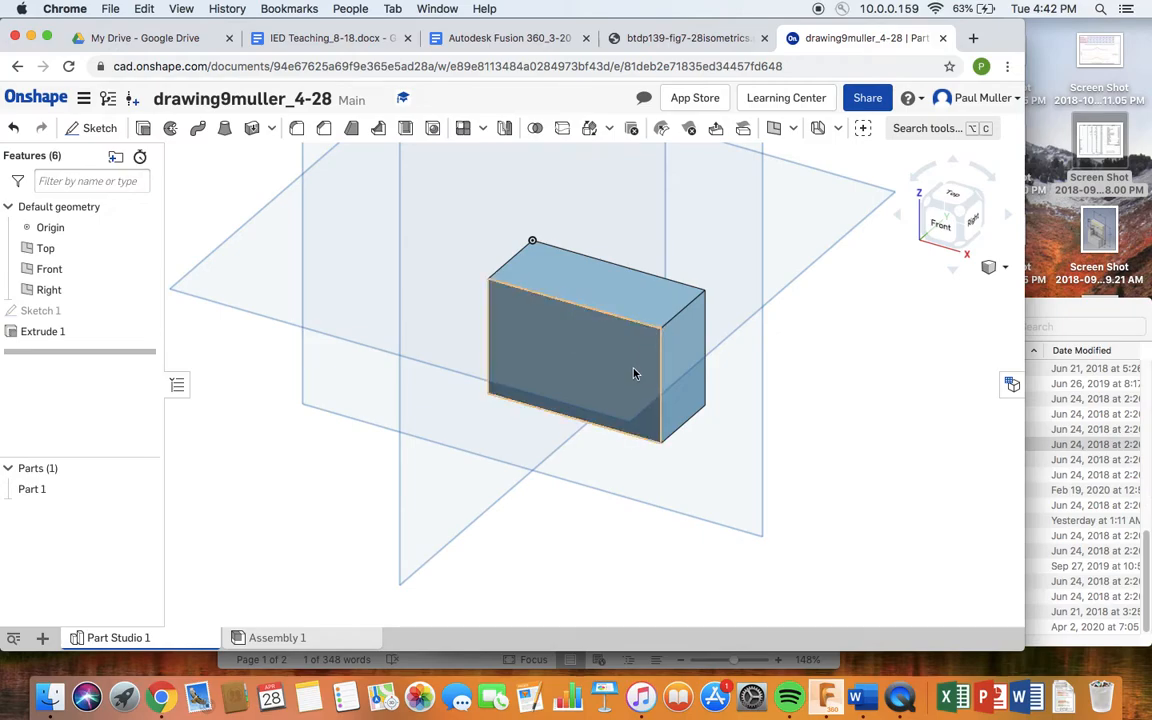
pyautogui.click(940, 229)
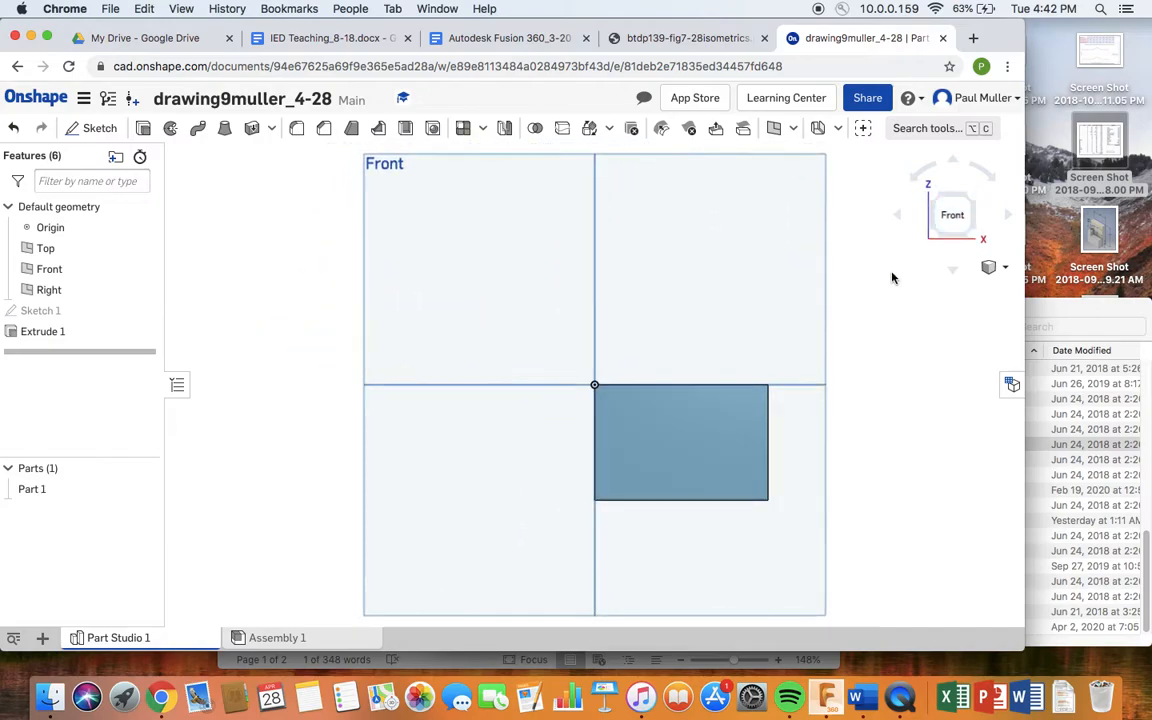
pyautogui.scroll(1, 758, 398)
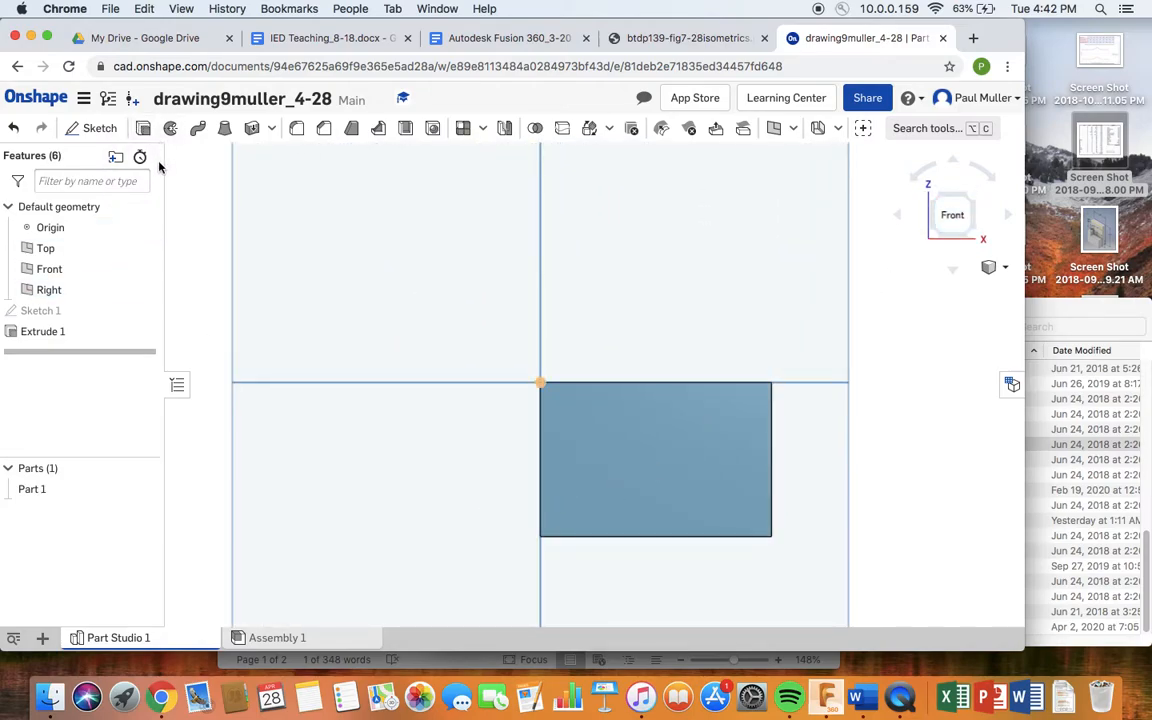
pyautogui.click(98, 131)
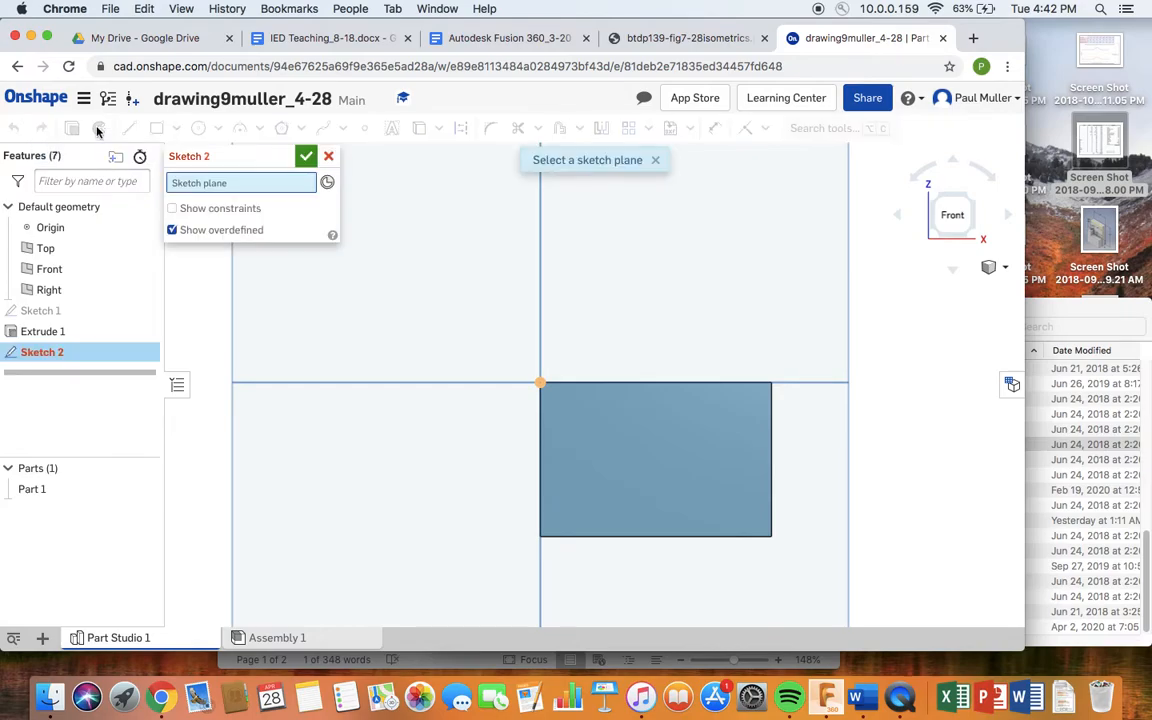
pyautogui.click(683, 482)
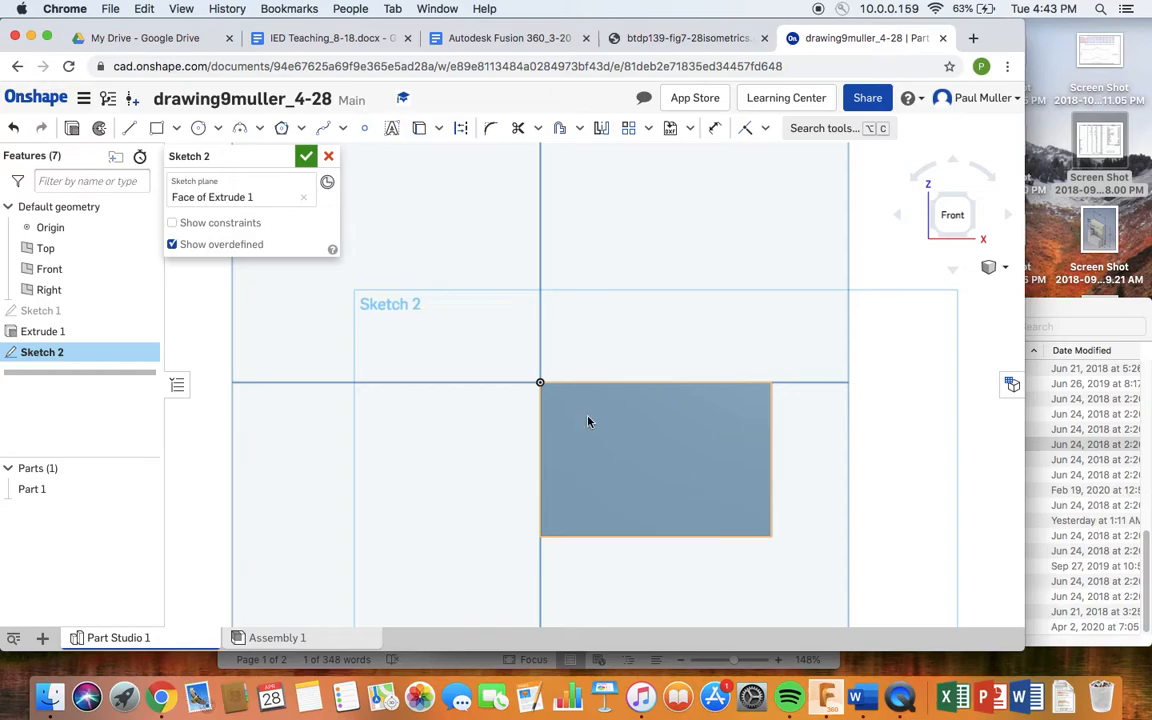
# - Draw a Ø1.5 centre-point circle on the face's top-right corner and close the sketch
pyautogui.click(199, 133)
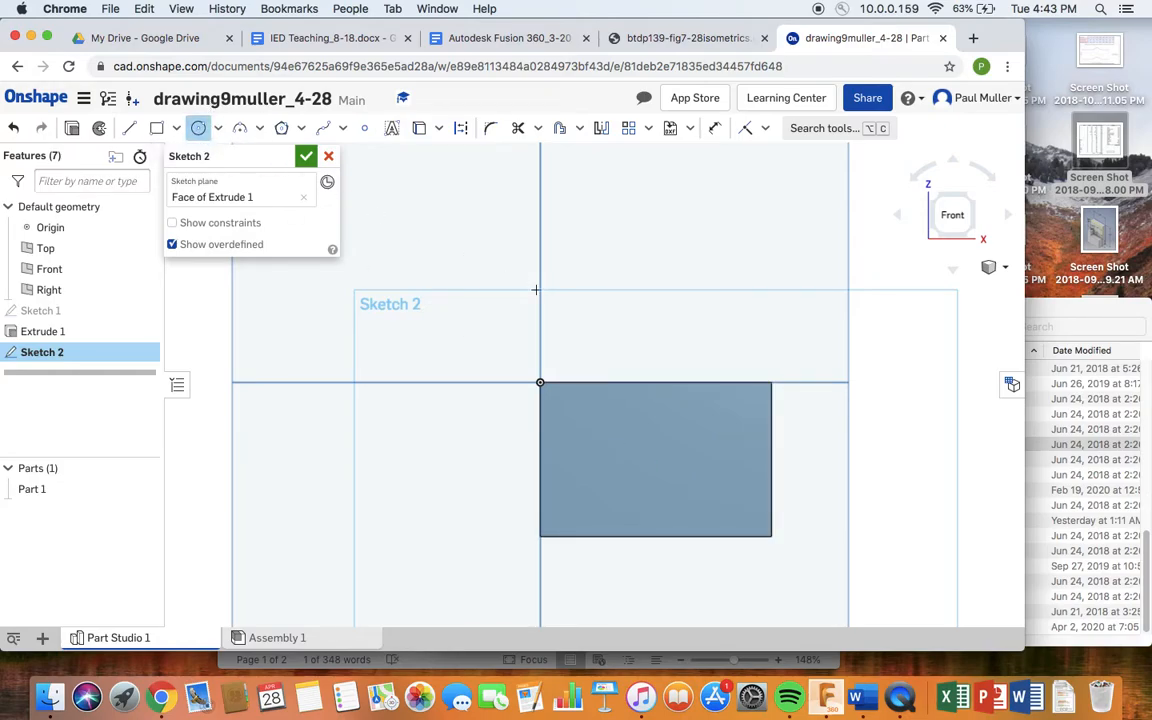
pyautogui.click(772, 381)
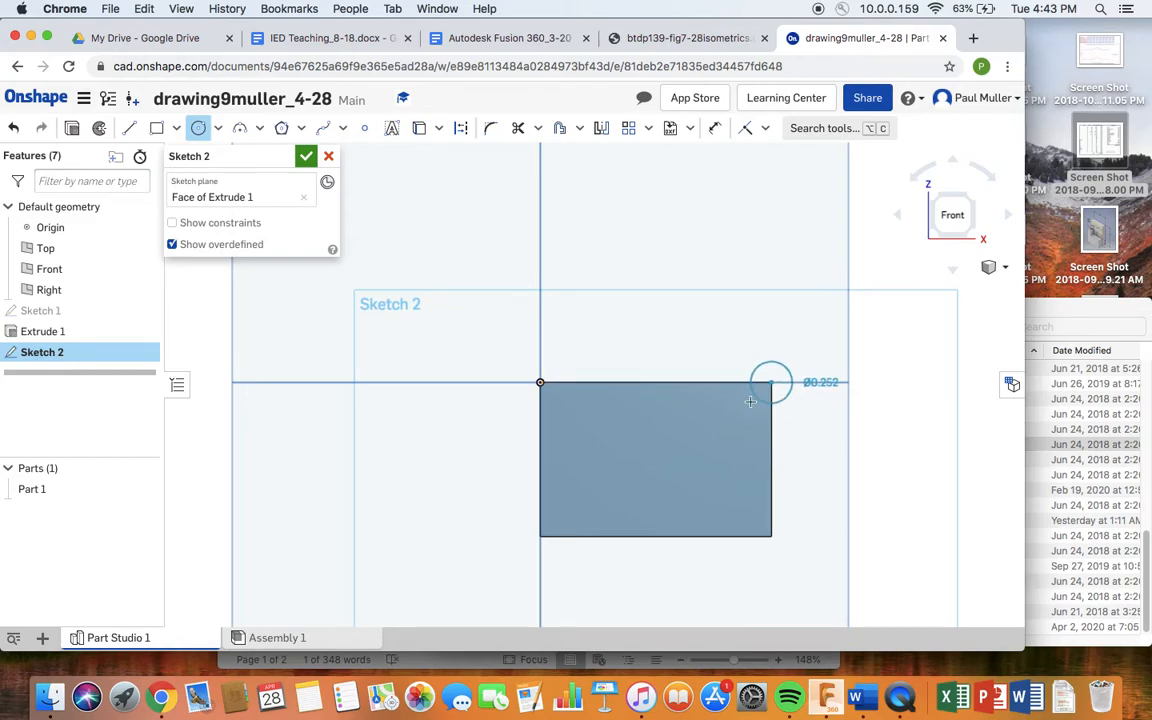
pyautogui.click(710, 441)
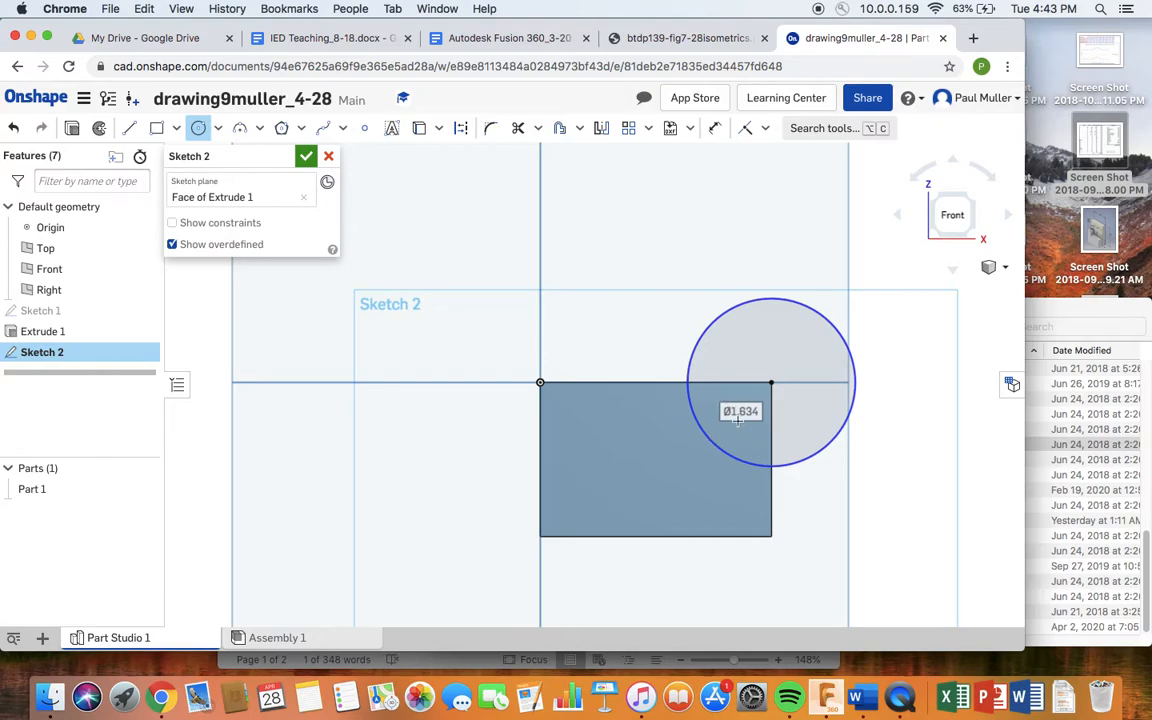
pyautogui.doubleClick(734, 418)
pyautogui.write('1.5')
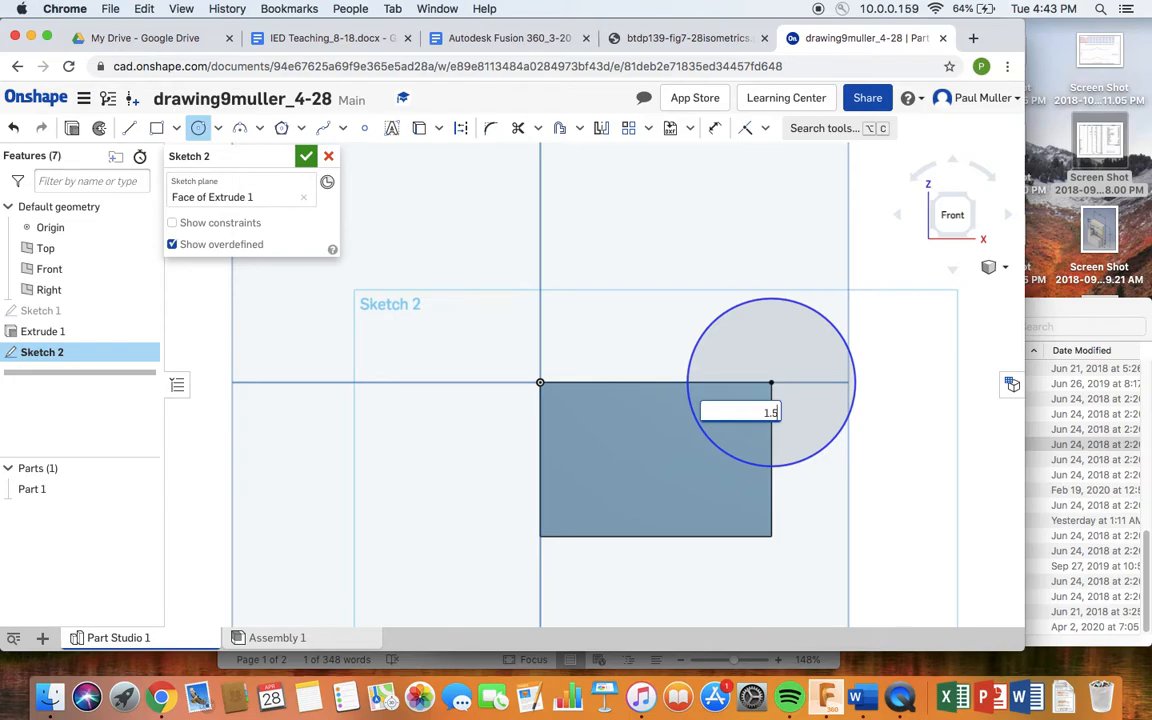
pyautogui.press('Return')
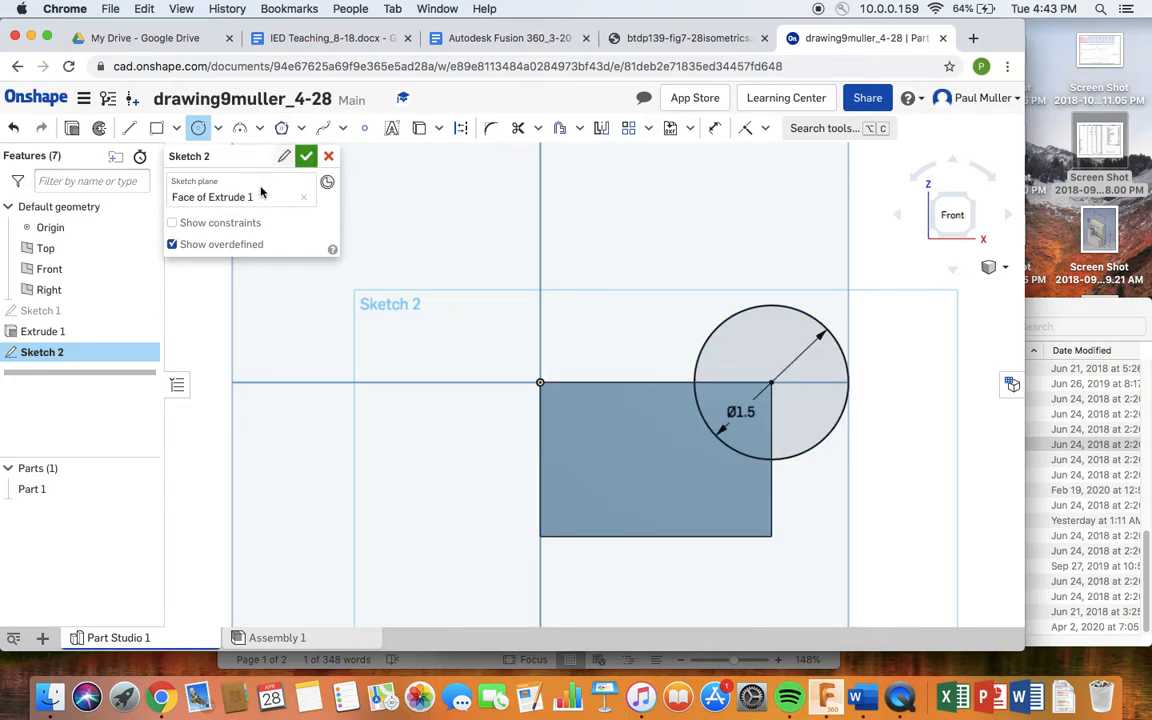
pyautogui.click(306, 158)
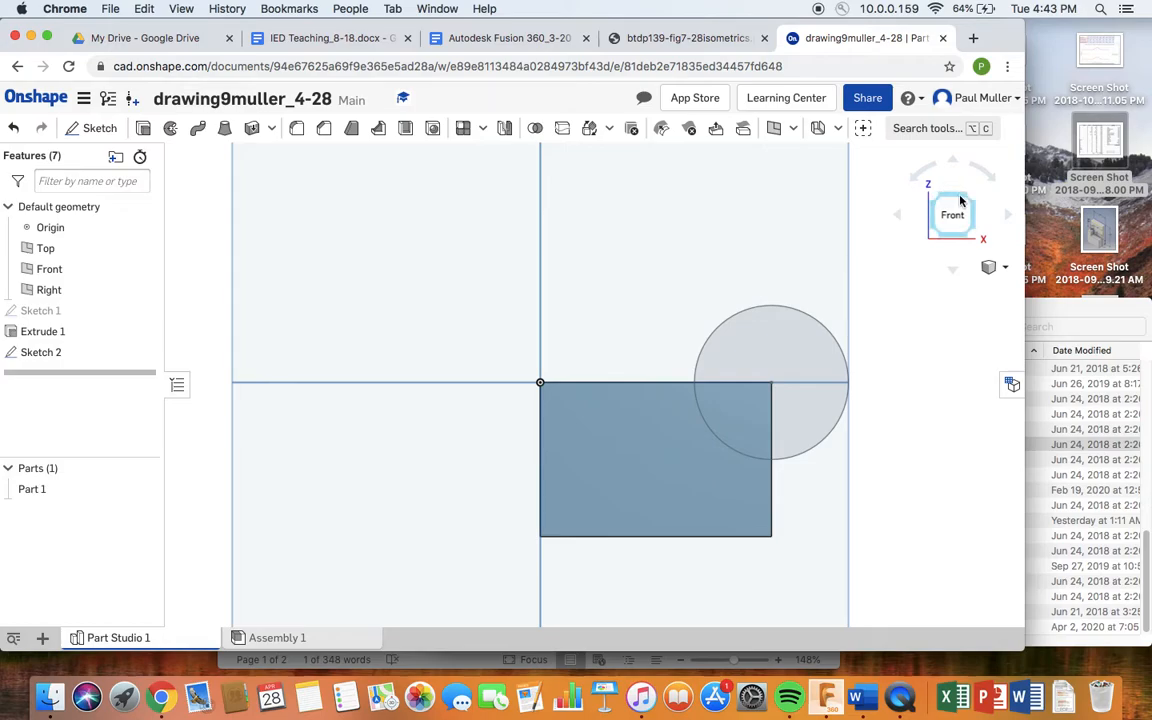
# - Extrude Sketch 2's circle region as a 1 in Blind Remove cut and confirm it
pyautogui.click(969, 199)
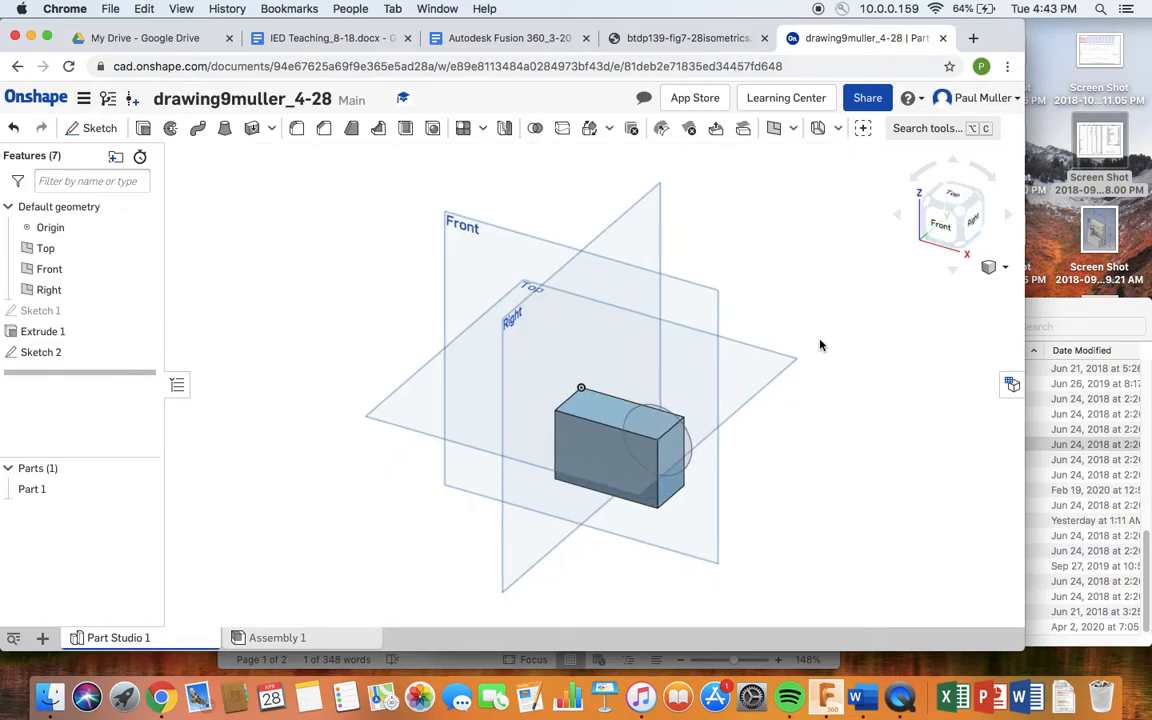
pyautogui.scroll(3, 820, 345)
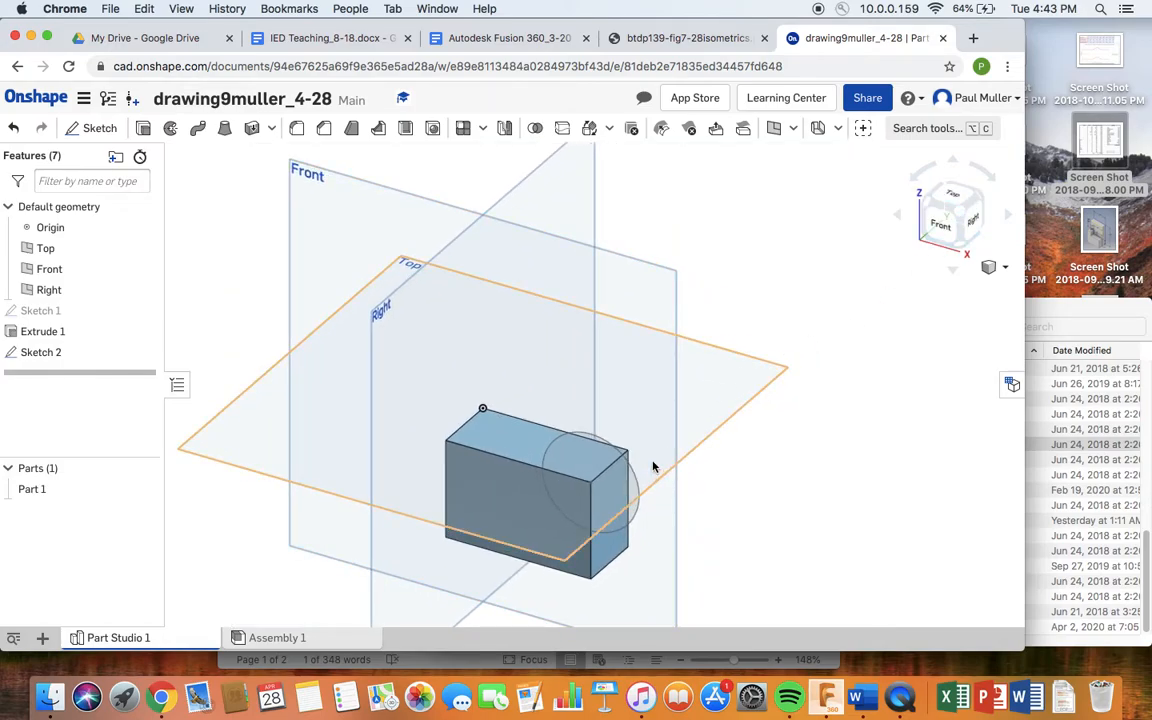
pyautogui.moveTo(624, 482)
pyautogui.mouseDown()
pyautogui.moveTo(622, 363)
pyautogui.moveTo(624, 377)
pyautogui.mouseUp()
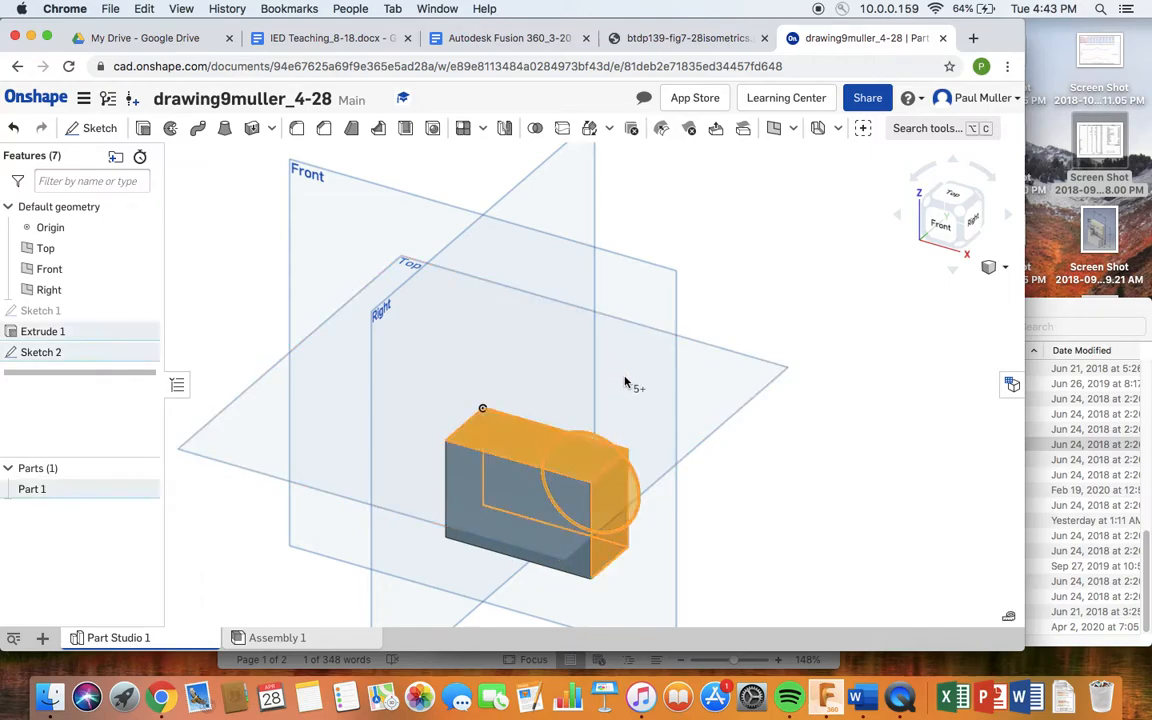
pyautogui.click(775, 461)
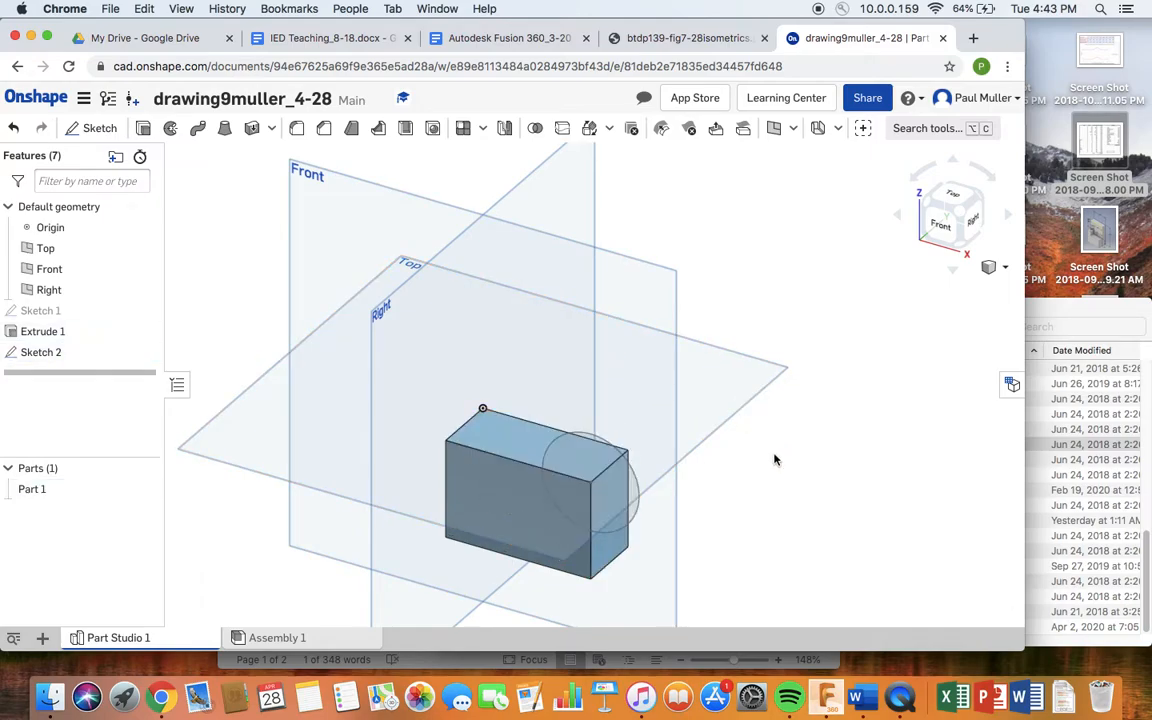
pyautogui.moveTo(758, 463); pyautogui.dragTo(782, 316, button='middle')
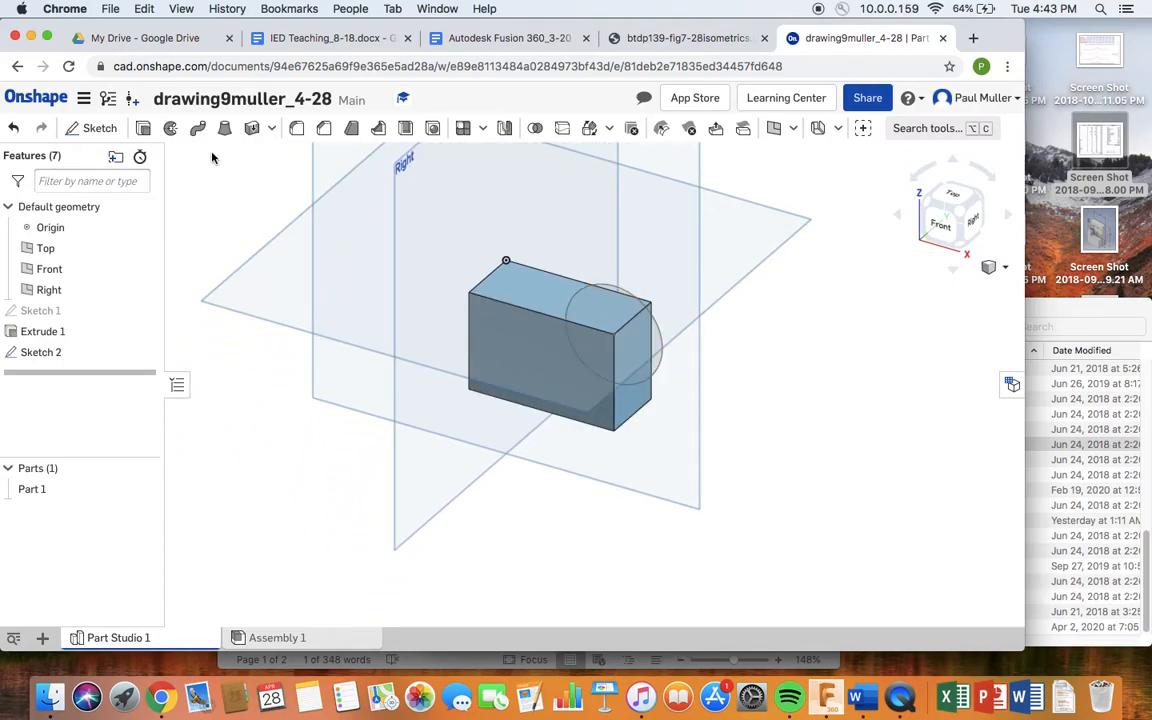
pyautogui.click(143, 128)
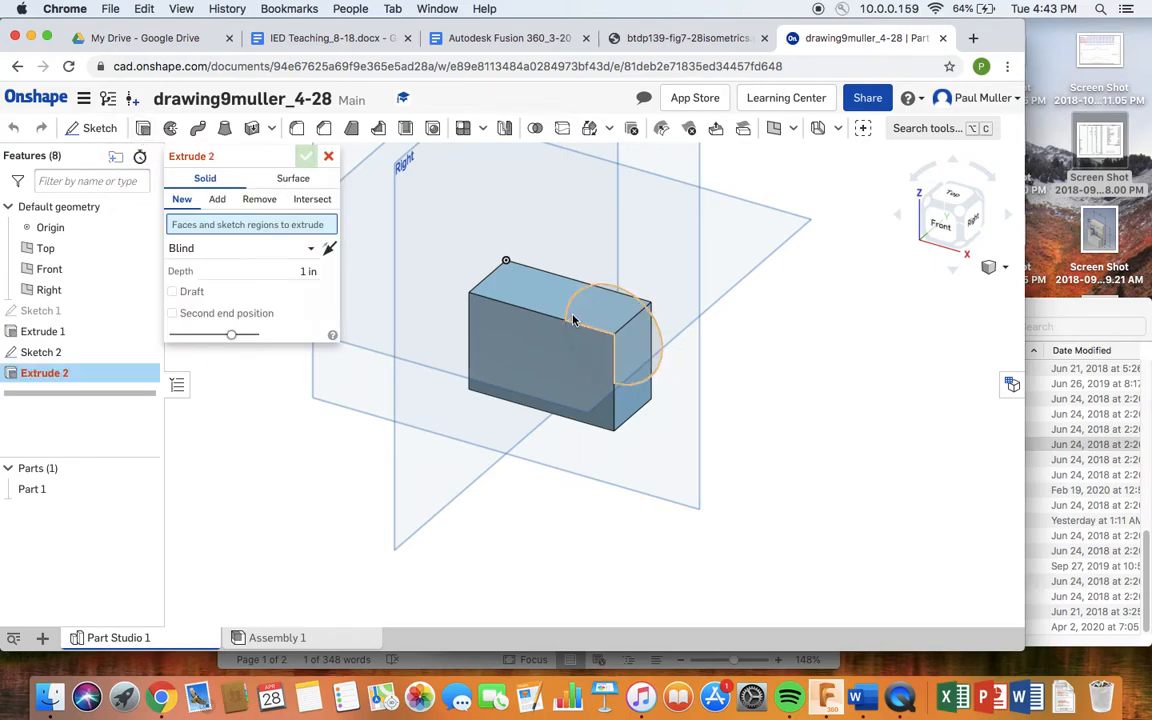
pyautogui.click(570, 310)
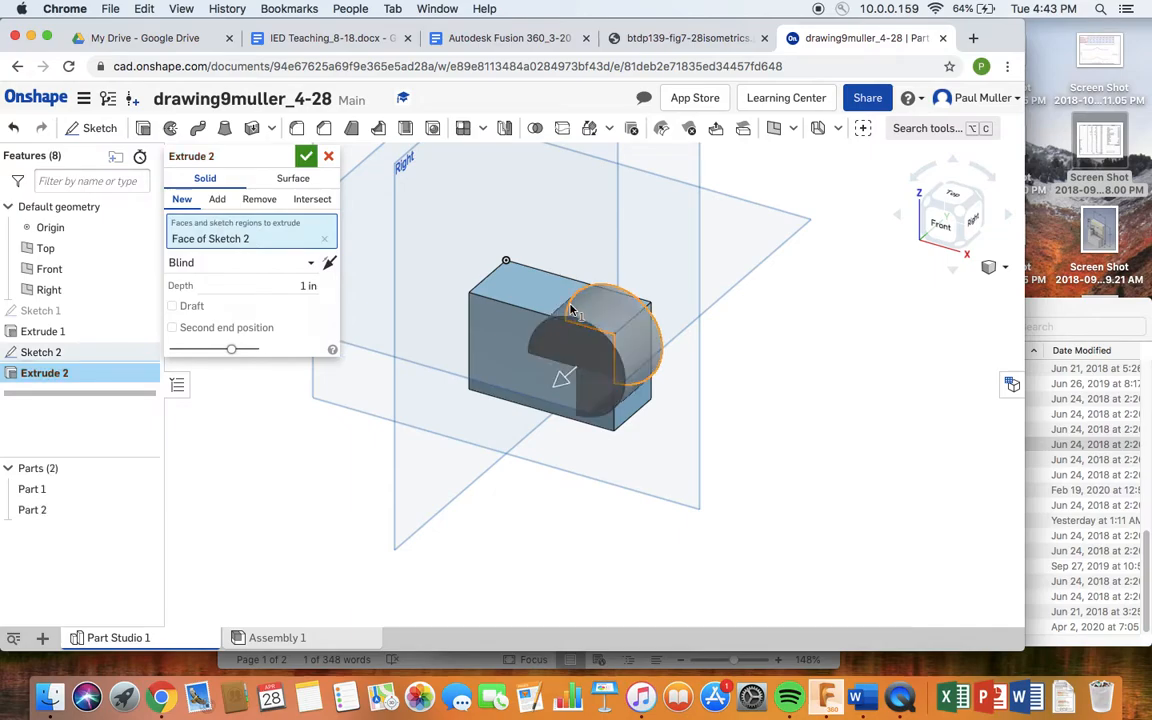
pyautogui.click(264, 200)
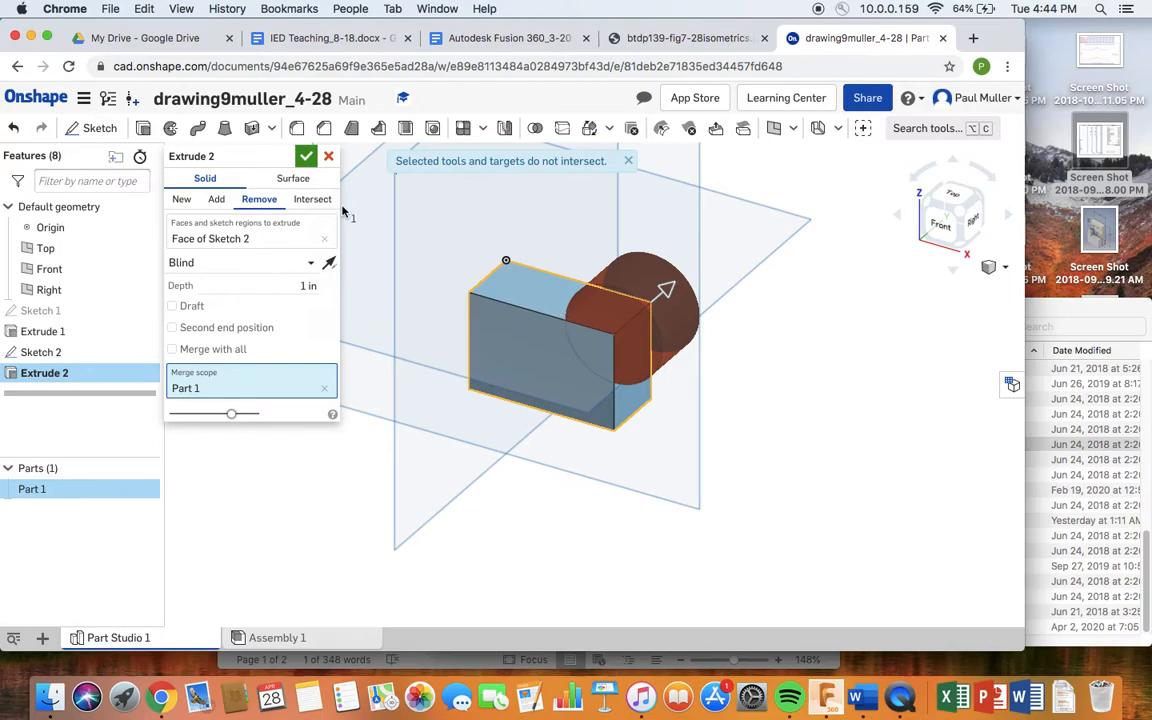
pyautogui.click(306, 158)
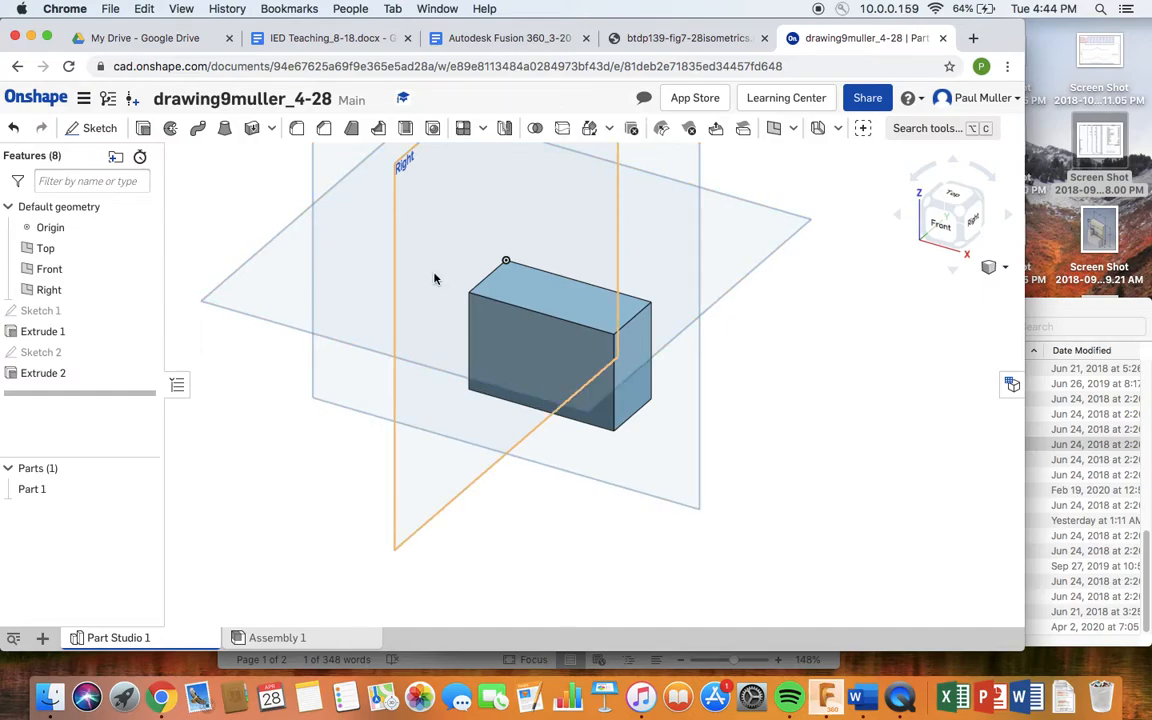
# - On the block's front face, sketch a 1.5-diameter circle at the upper-right corner as Sketch 3
pyautogui.click(542, 356)
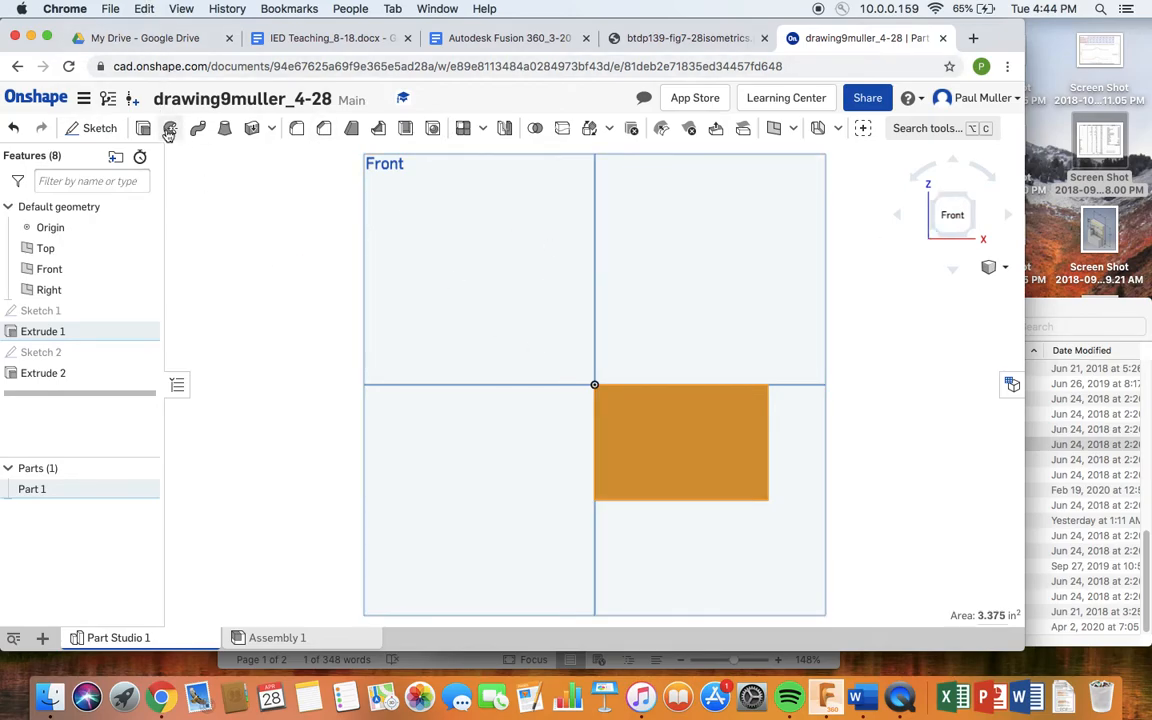
pyautogui.click(95, 130)
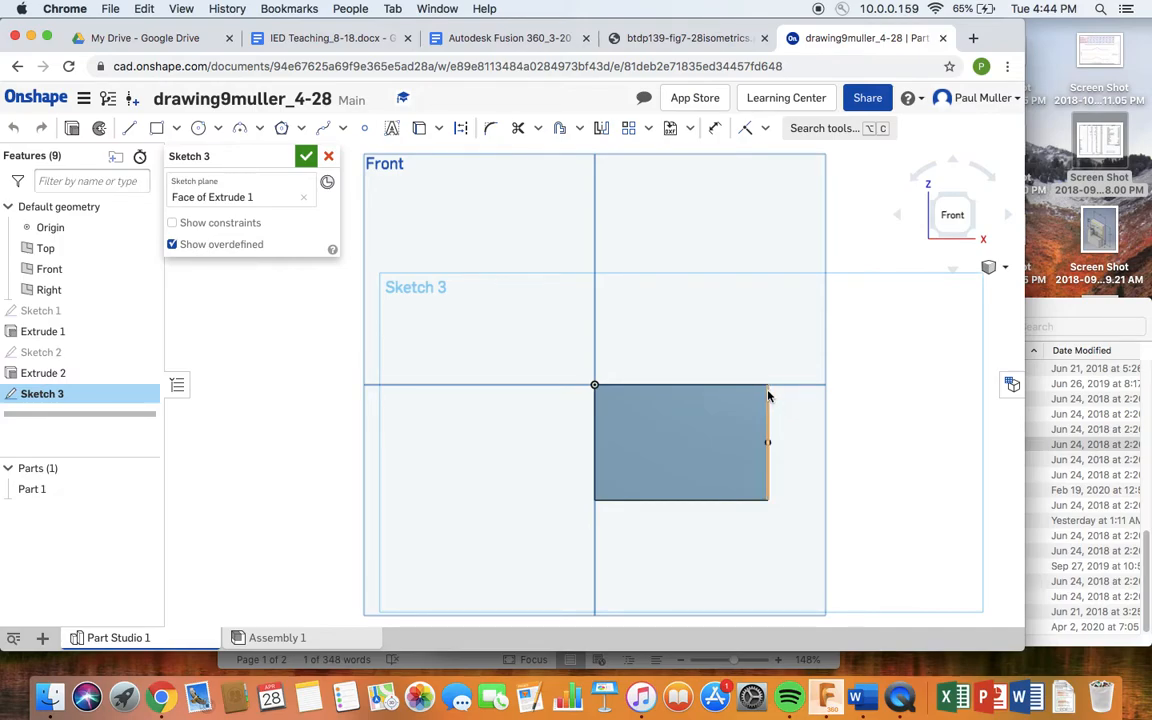
pyautogui.click(198, 128)
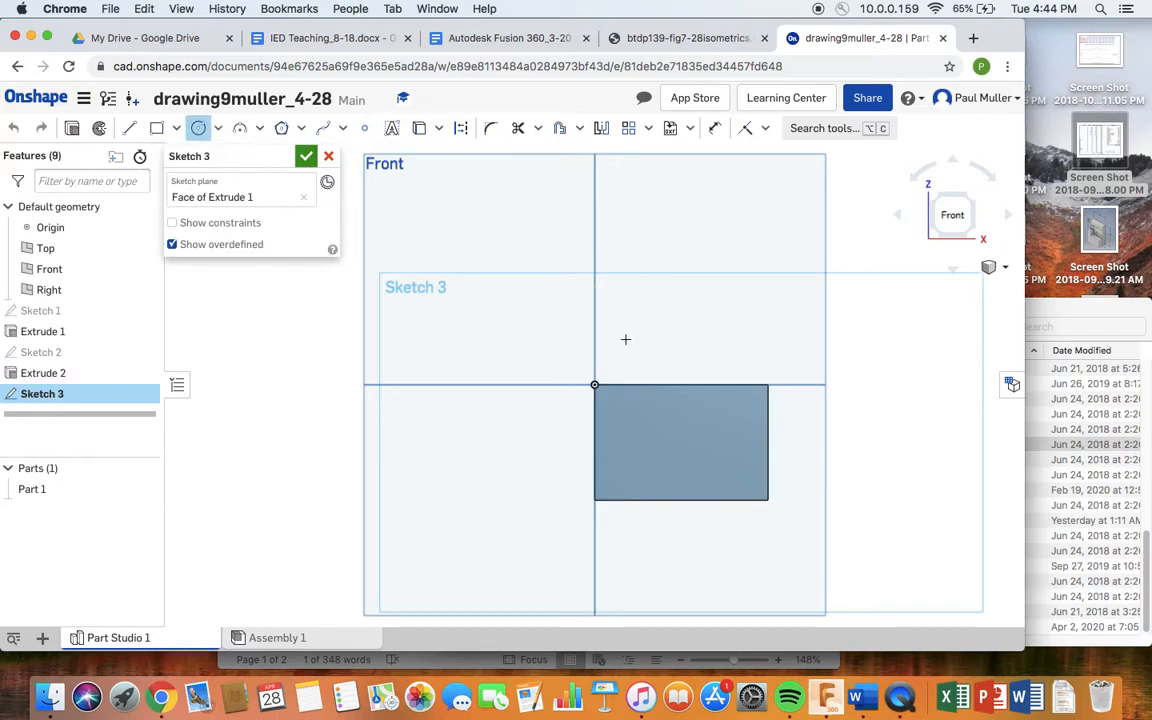
pyautogui.click(768, 384)
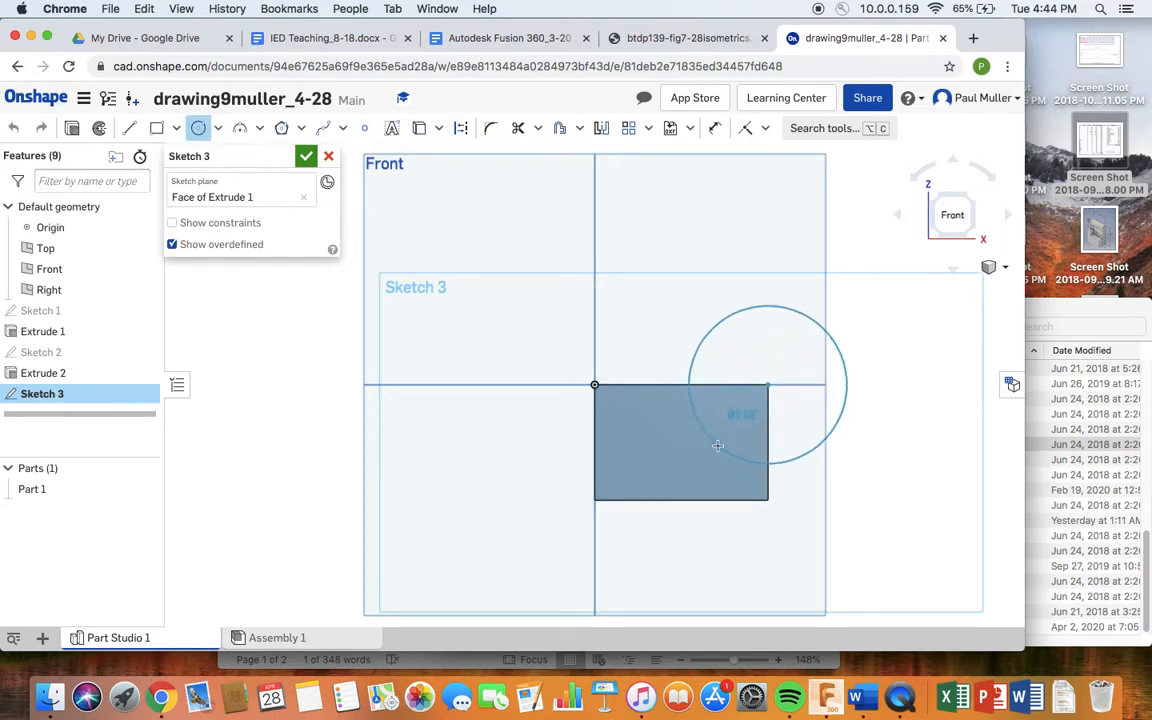
pyautogui.click(717, 445)
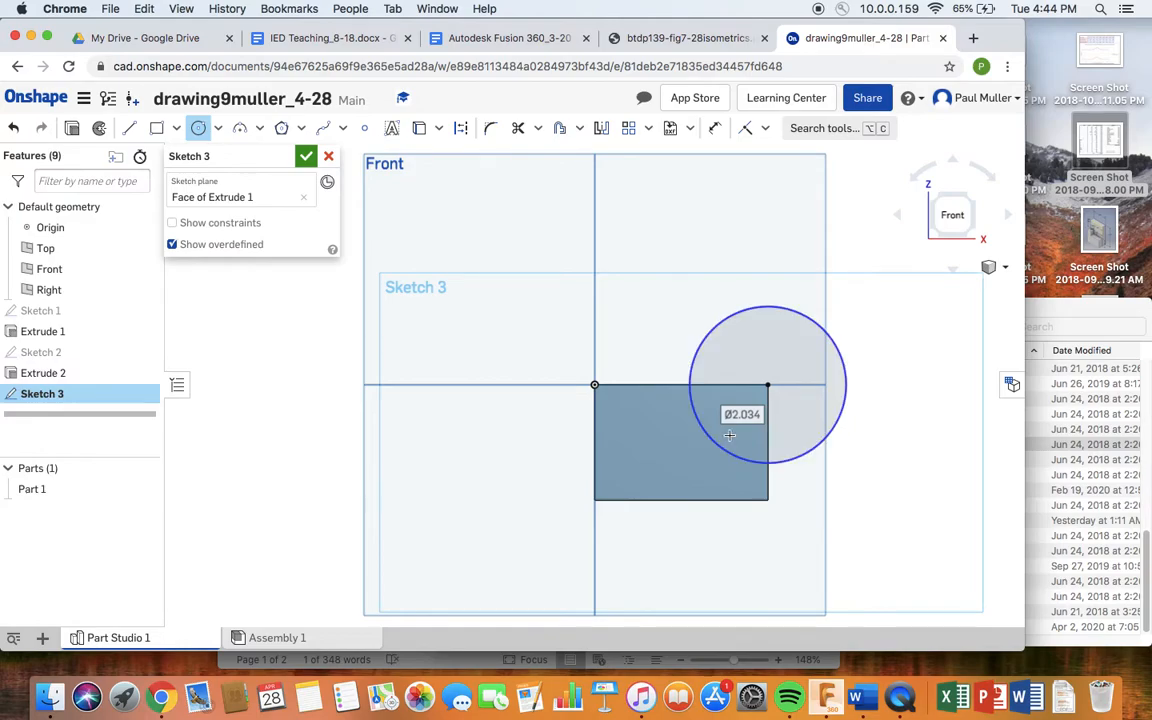
pyautogui.write('1.5')
pyautogui.press('Return')
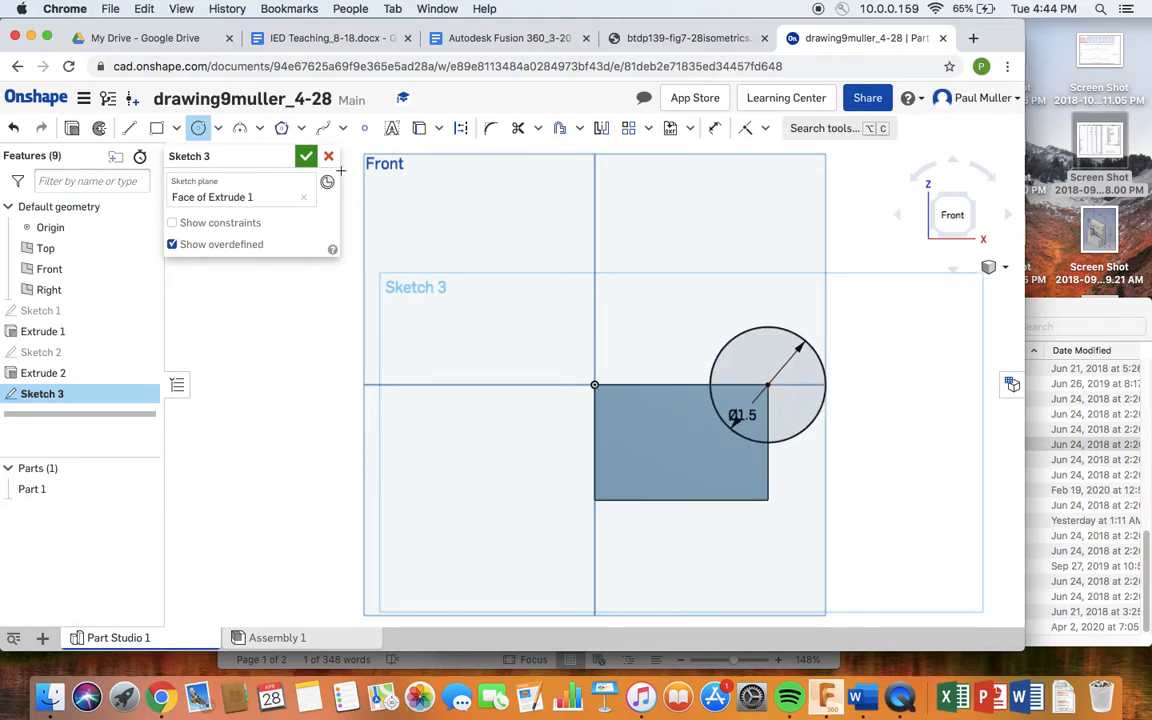
pyautogui.click(305, 157)
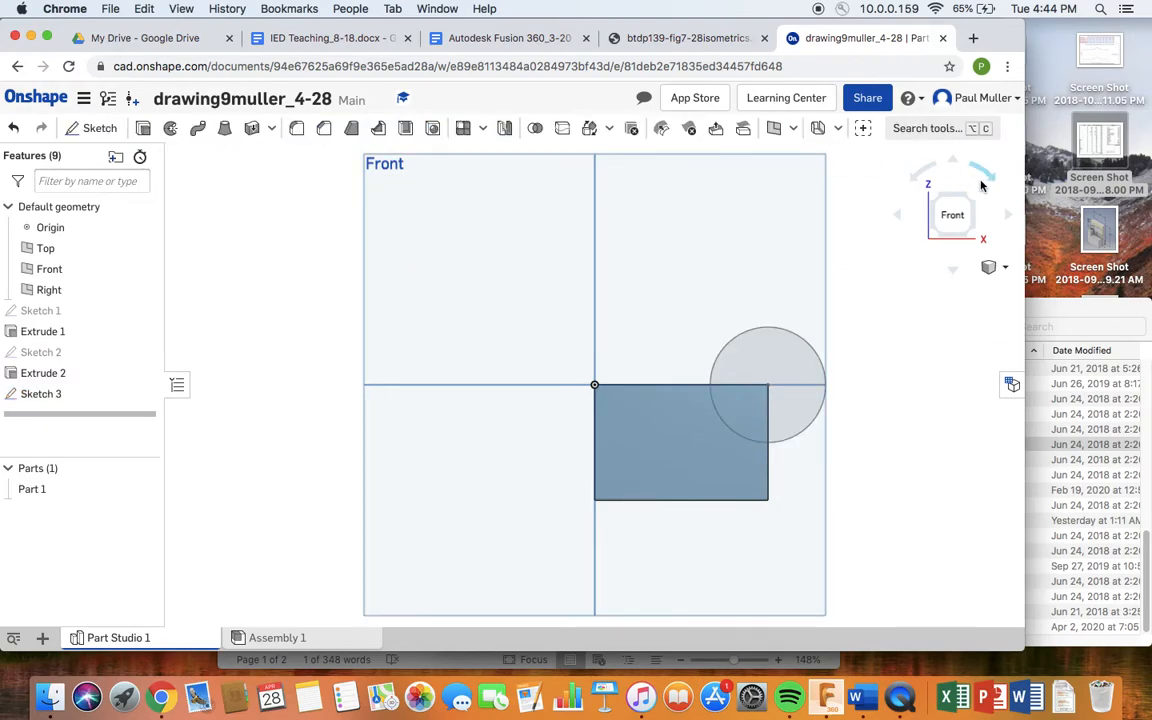
pyautogui.hotkey('shift', '7')
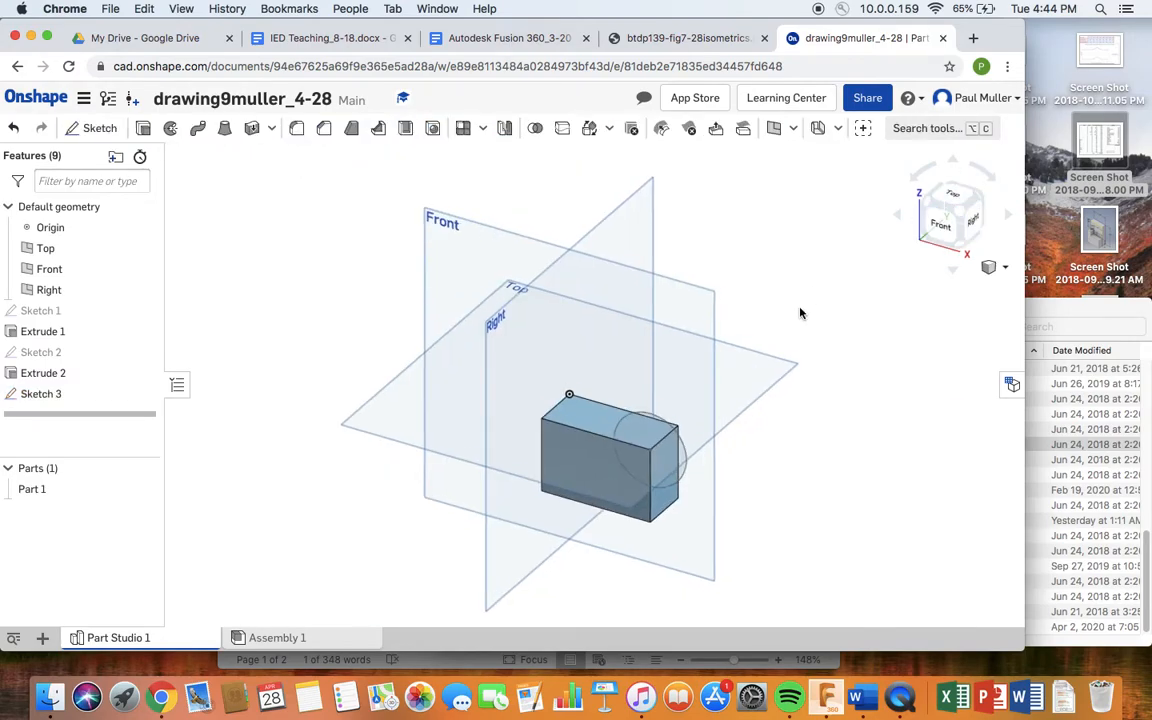
# - Remove-extrude Sketch 3's quarter-circle region to notch the block's top-right corner, then check the reference
pyautogui.scroll(2, 800, 313)
pyautogui.moveTo(617, 457); pyautogui.dragTo(580, 445, button='right')
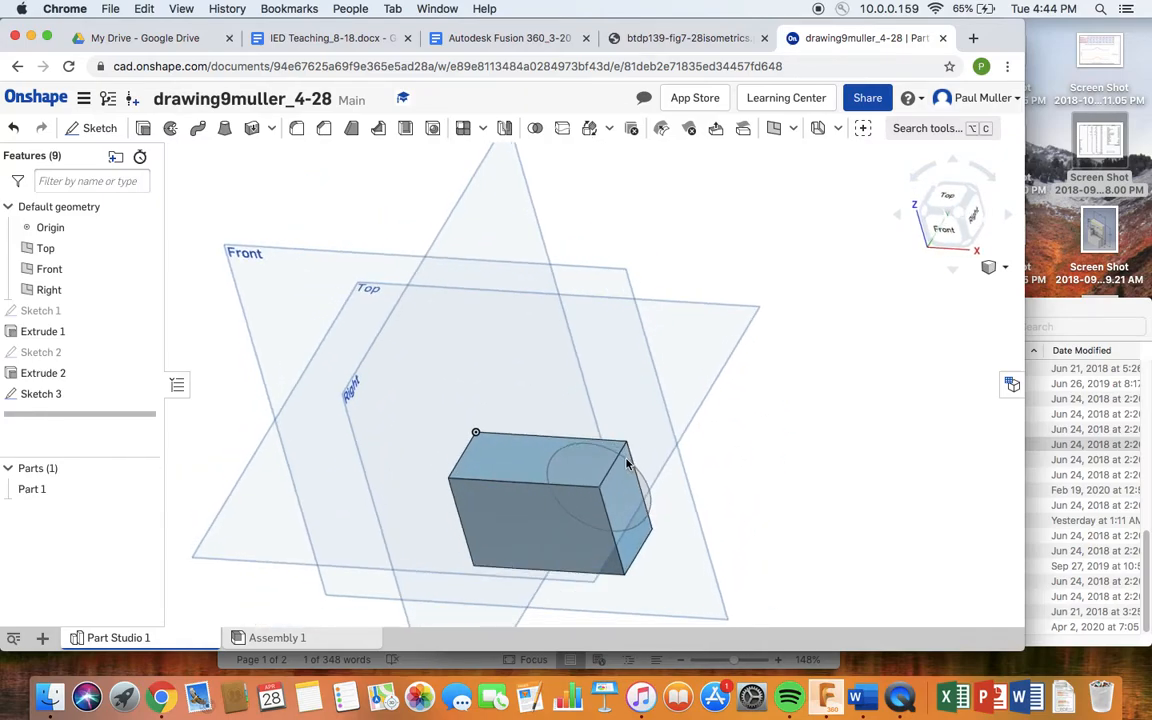
pyautogui.hotkey('shift', '7')
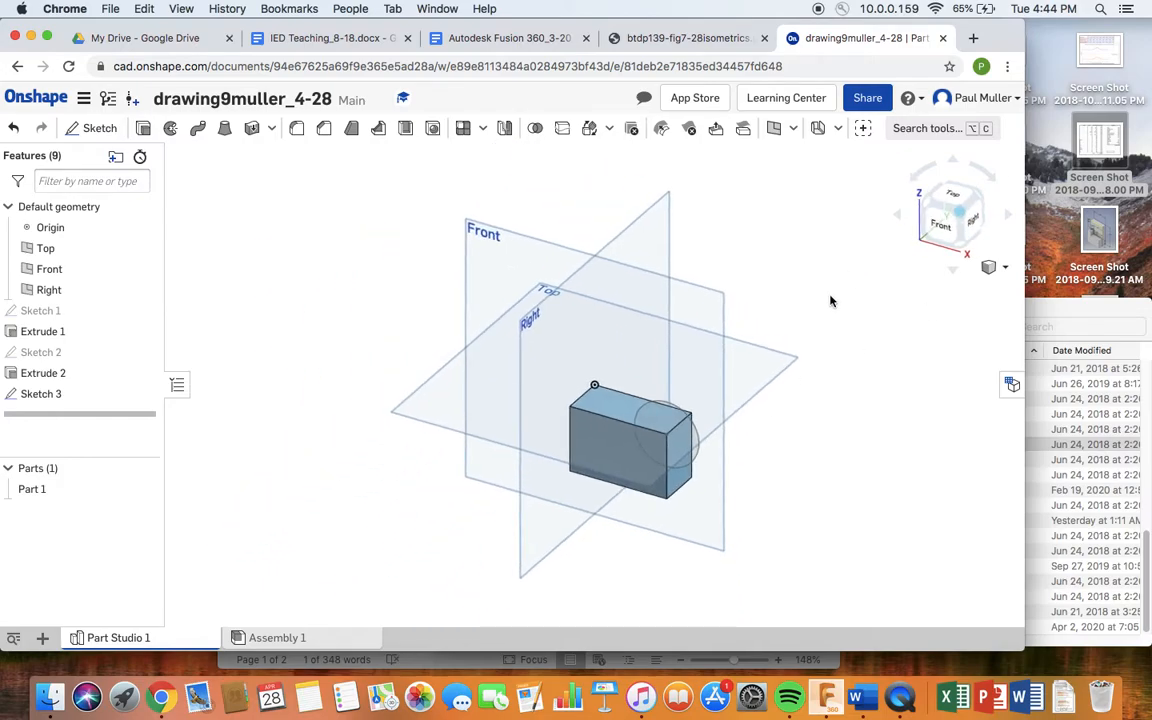
pyautogui.moveTo(829, 302); pyautogui.dragTo(791, 207, button='middle')
pyautogui.scroll(5, 697, 248)
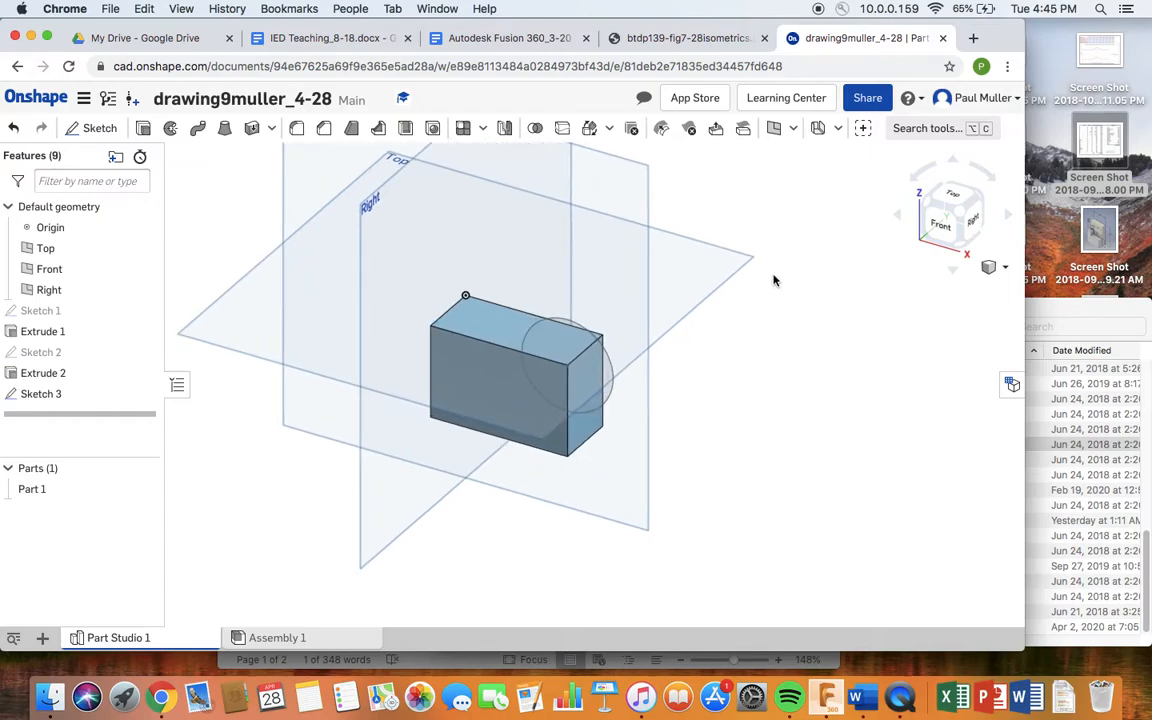
pyautogui.click(568, 357)
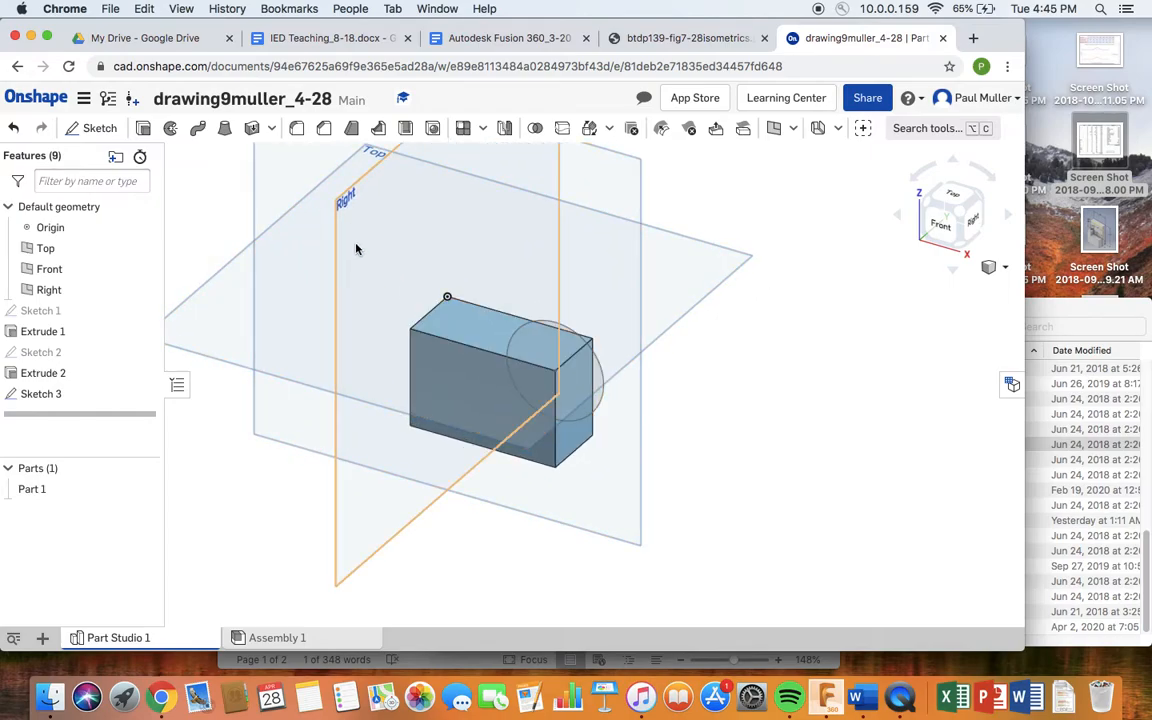
pyautogui.click(144, 130)
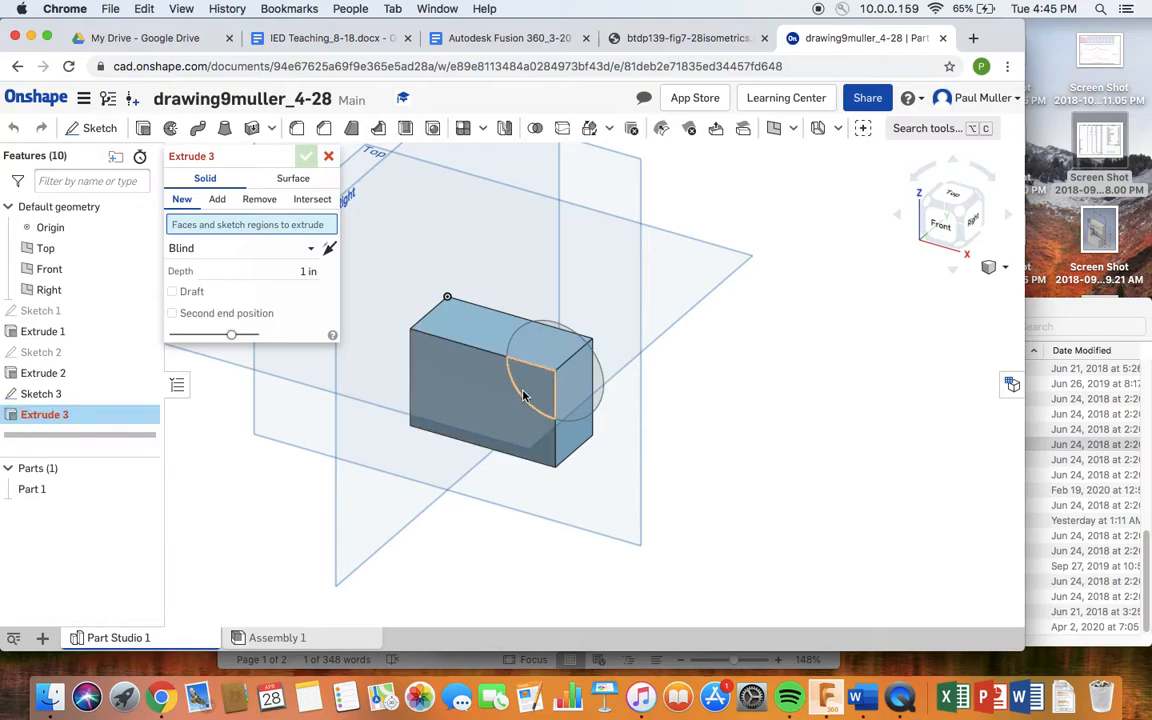
pyautogui.click(527, 394)
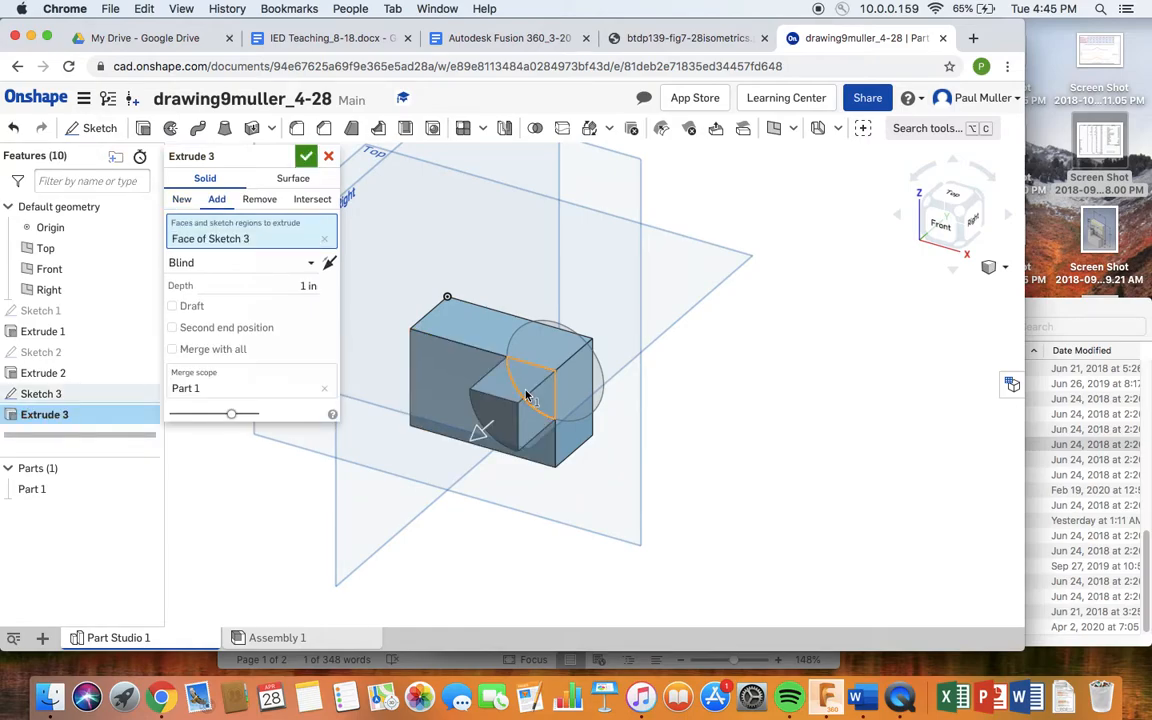
pyautogui.click(260, 200)
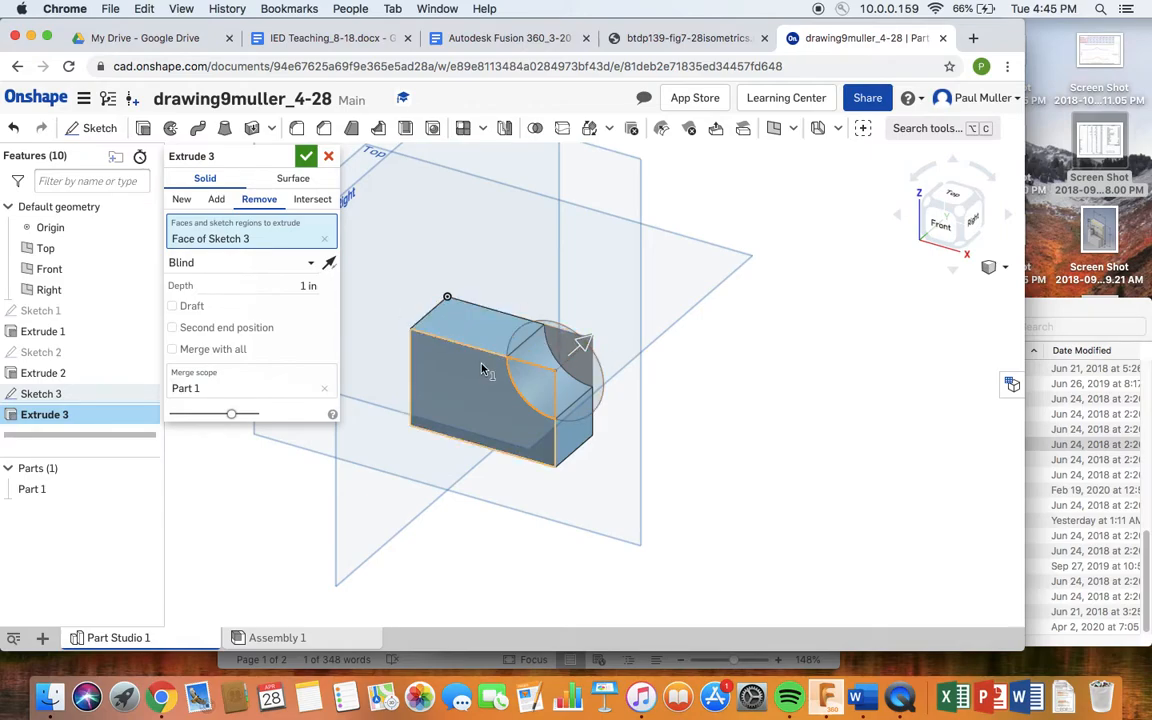
pyautogui.click(306, 158)
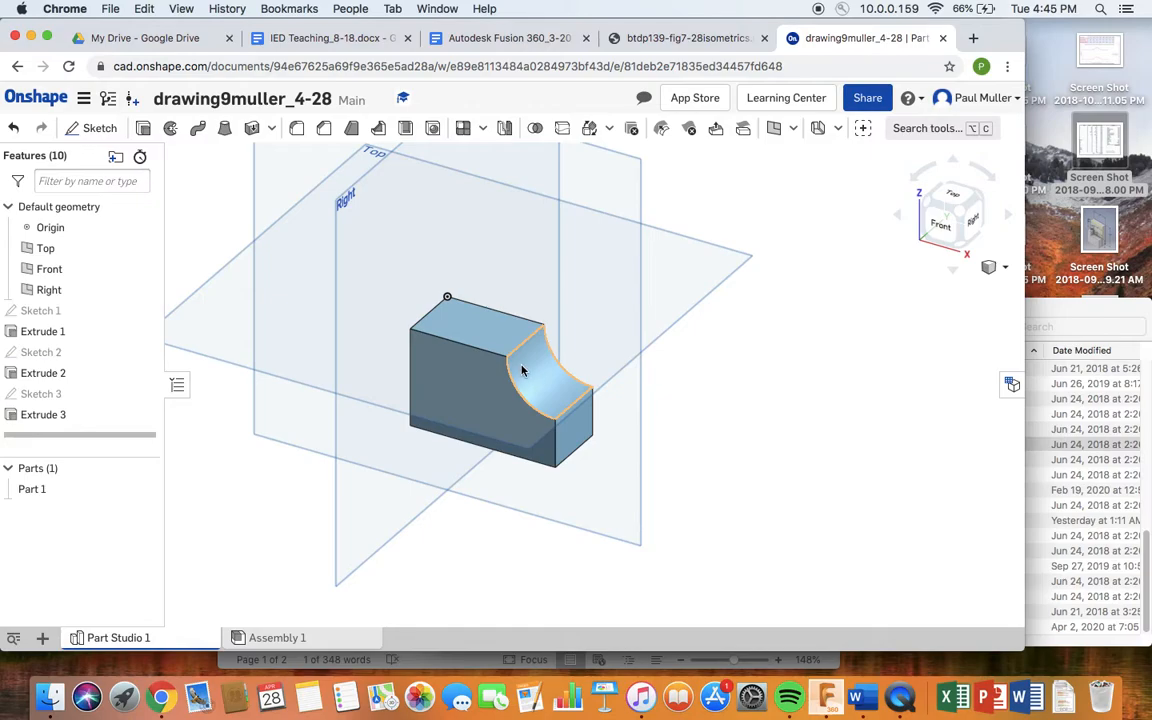
pyautogui.click(684, 38)
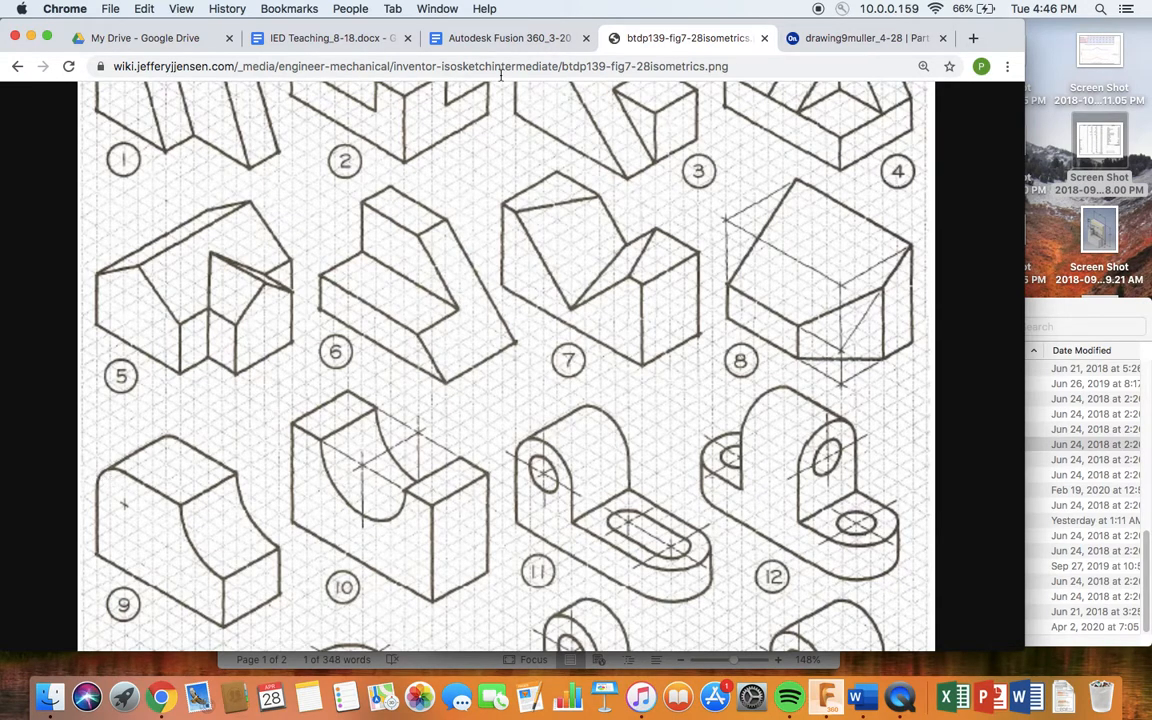
# - Switch back to the Onshape tab showing Part Studio 1's notched block
pyautogui.click(835, 38)
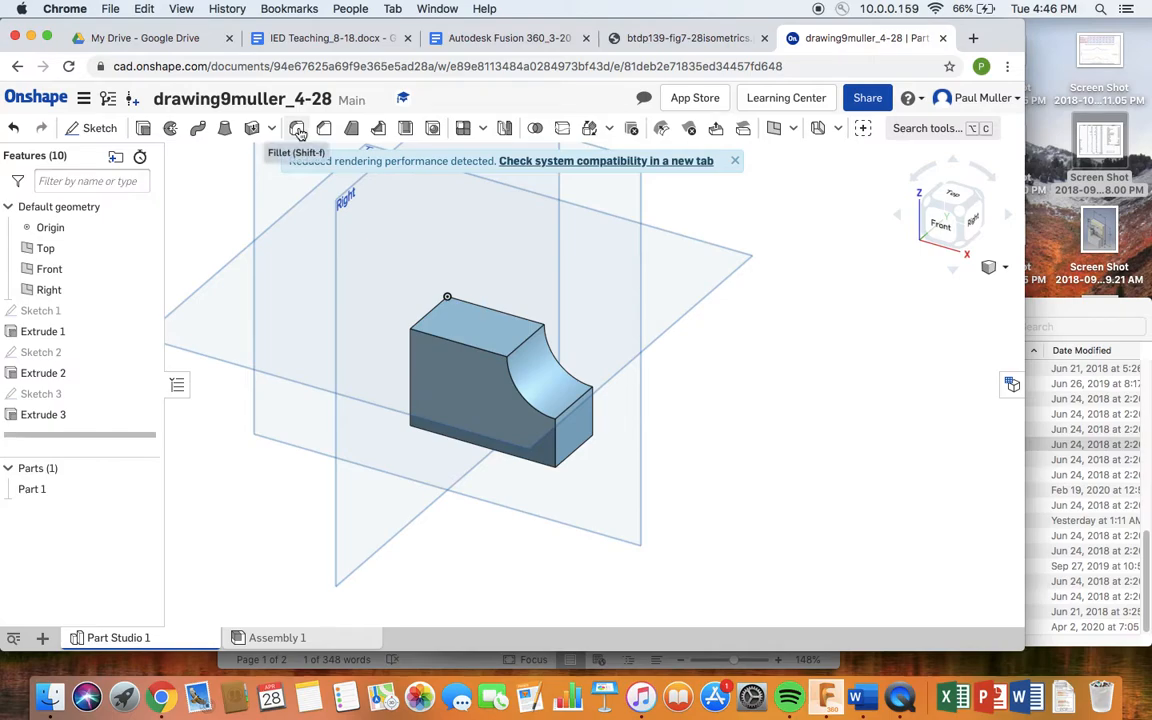
# - Fillet the block's top-left edge with a 0.25 in radius to create Fillet 1
pyautogui.click(298, 131)
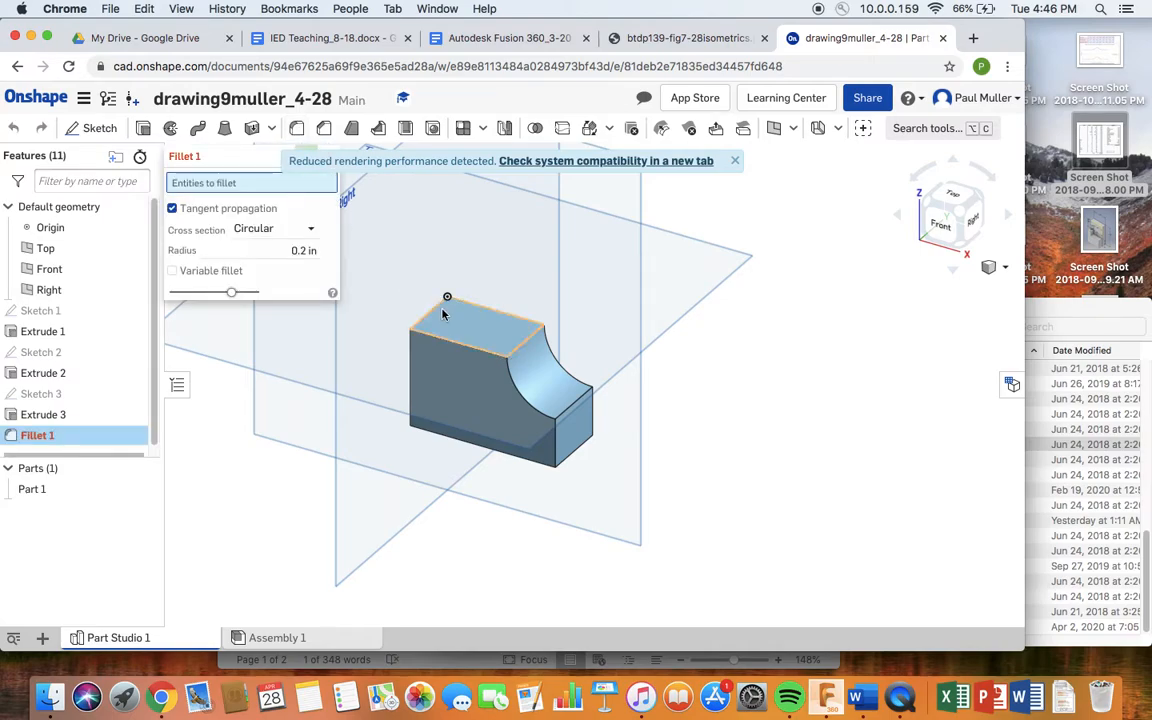
pyautogui.click(433, 316)
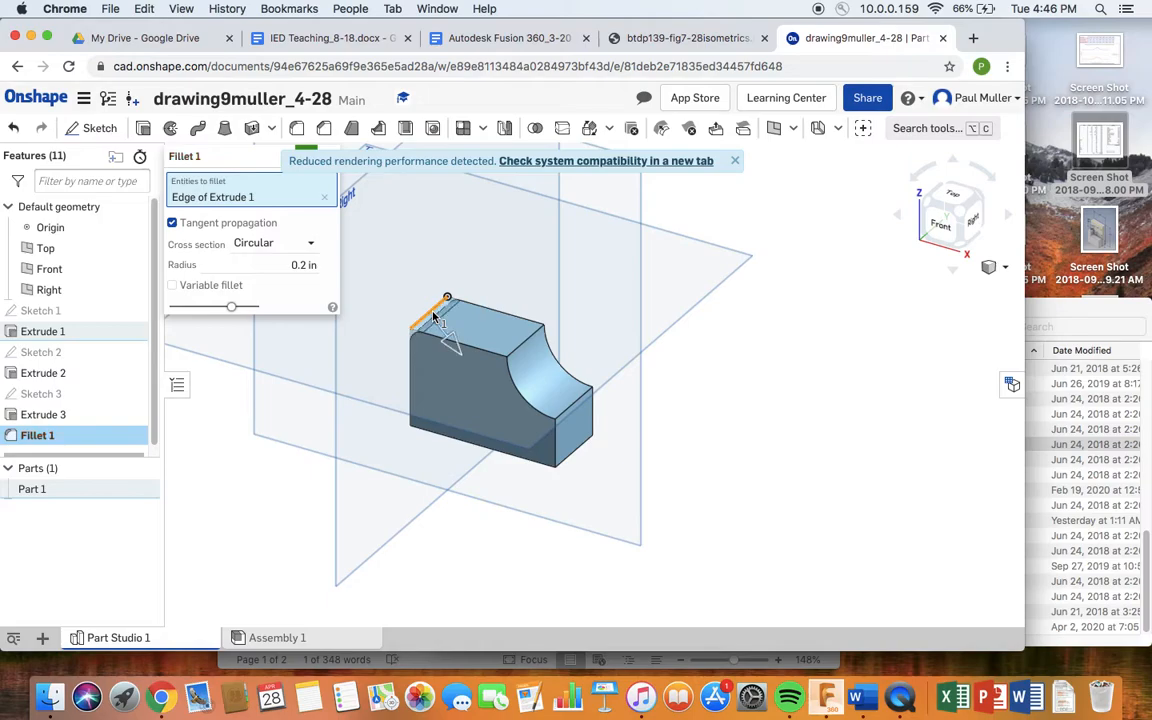
pyautogui.click(309, 265)
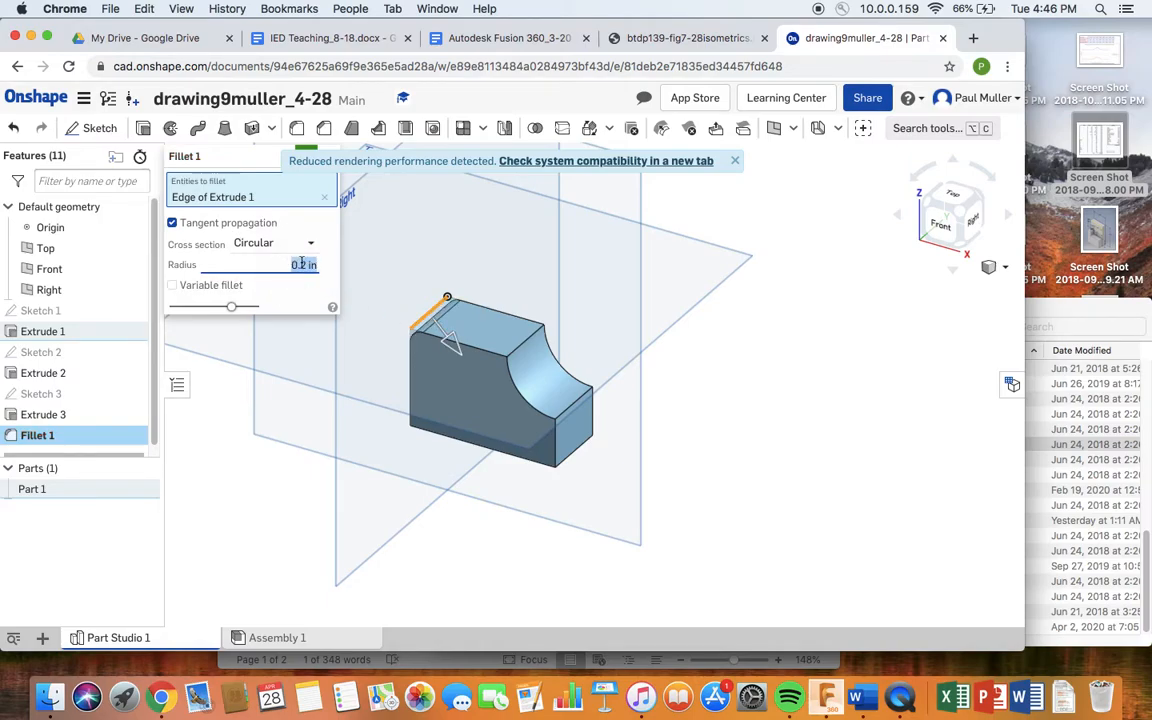
pyautogui.click(303, 265)
pyautogui.write('5')
pyautogui.press('Return')
pyautogui.click(310, 150)
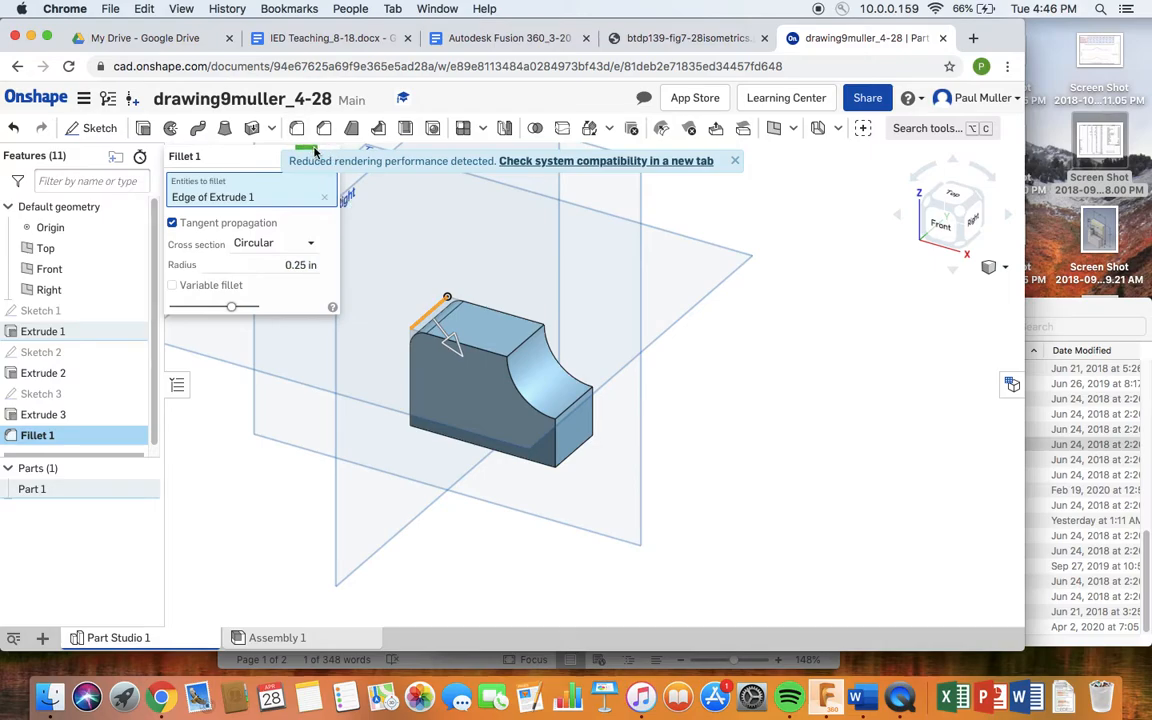
pyautogui.click(307, 150)
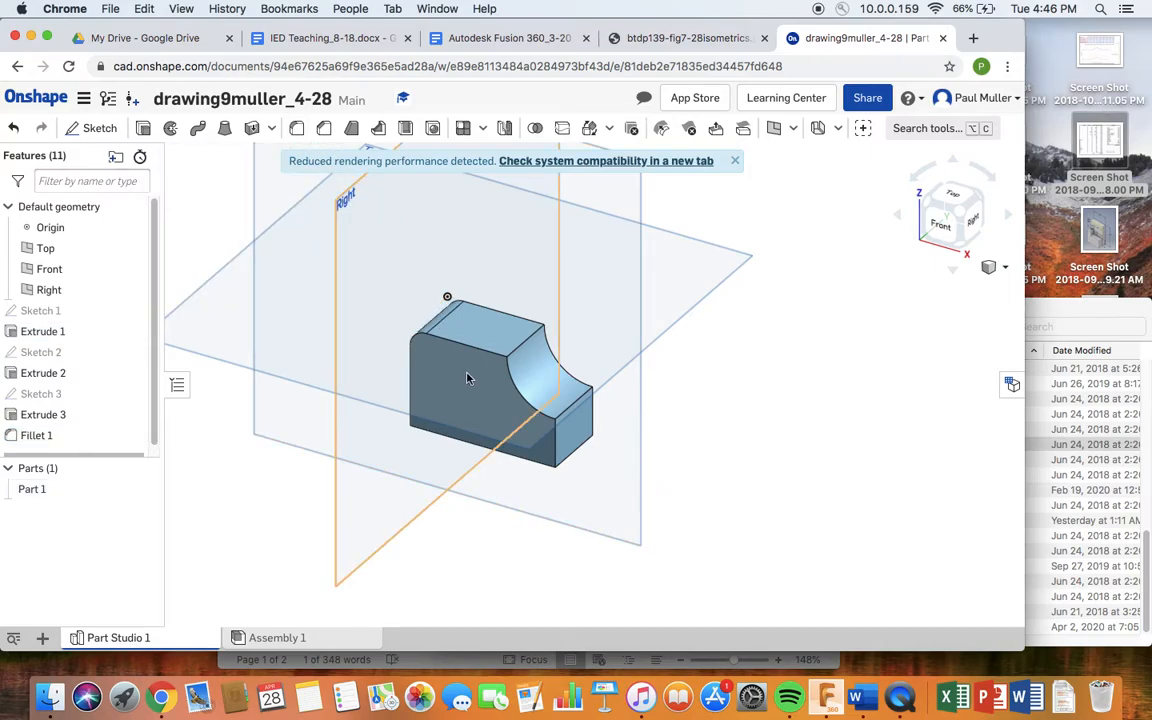